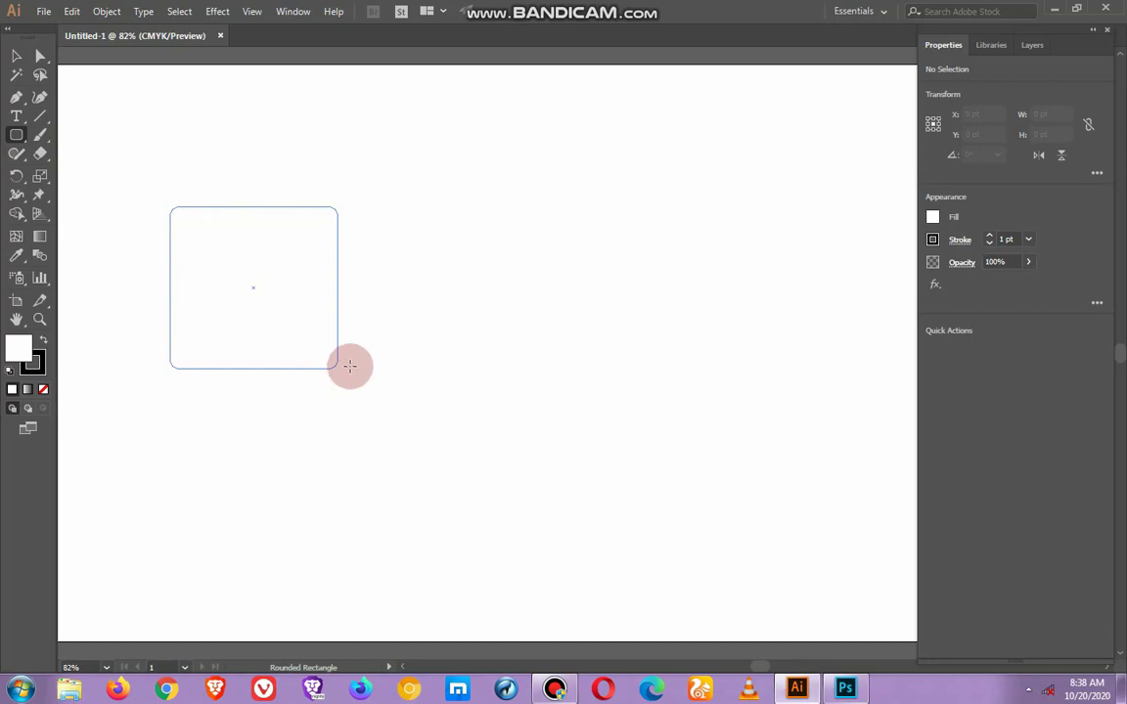
# Draw a rounded rectangle about 261 by 252 pt with no fill, and offset its path by 10 pt.
pyautogui.moveTo(349, 365); pyautogui.dragTo(349, 366)
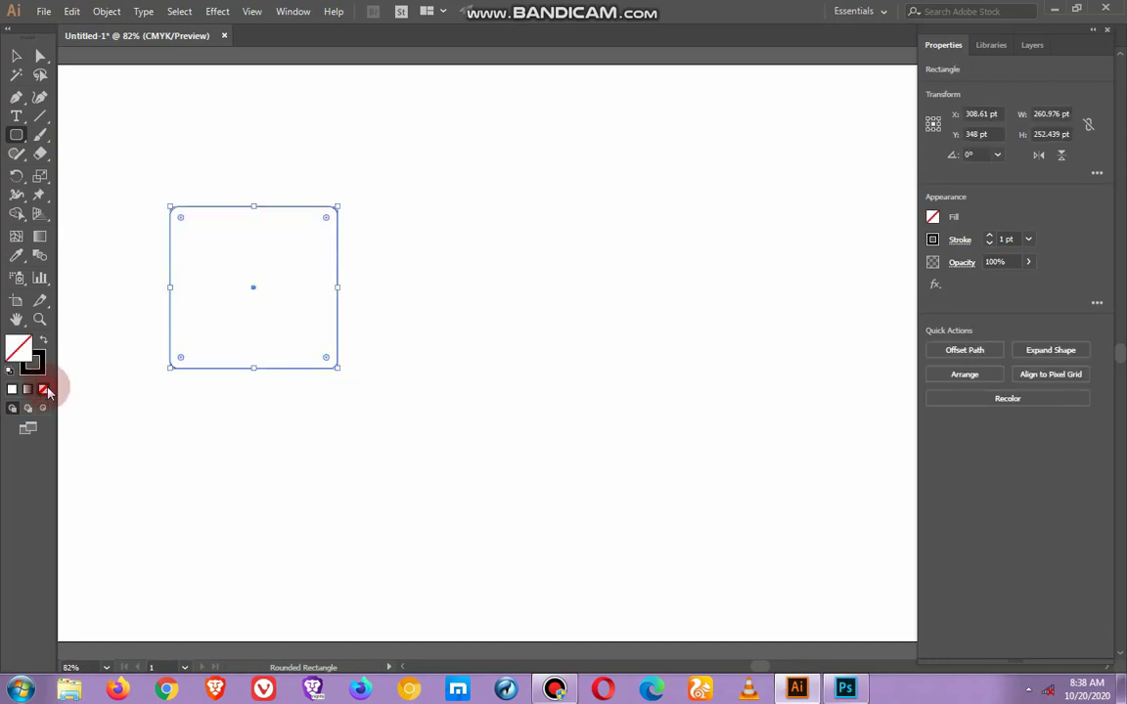
pyautogui.click(16, 55)
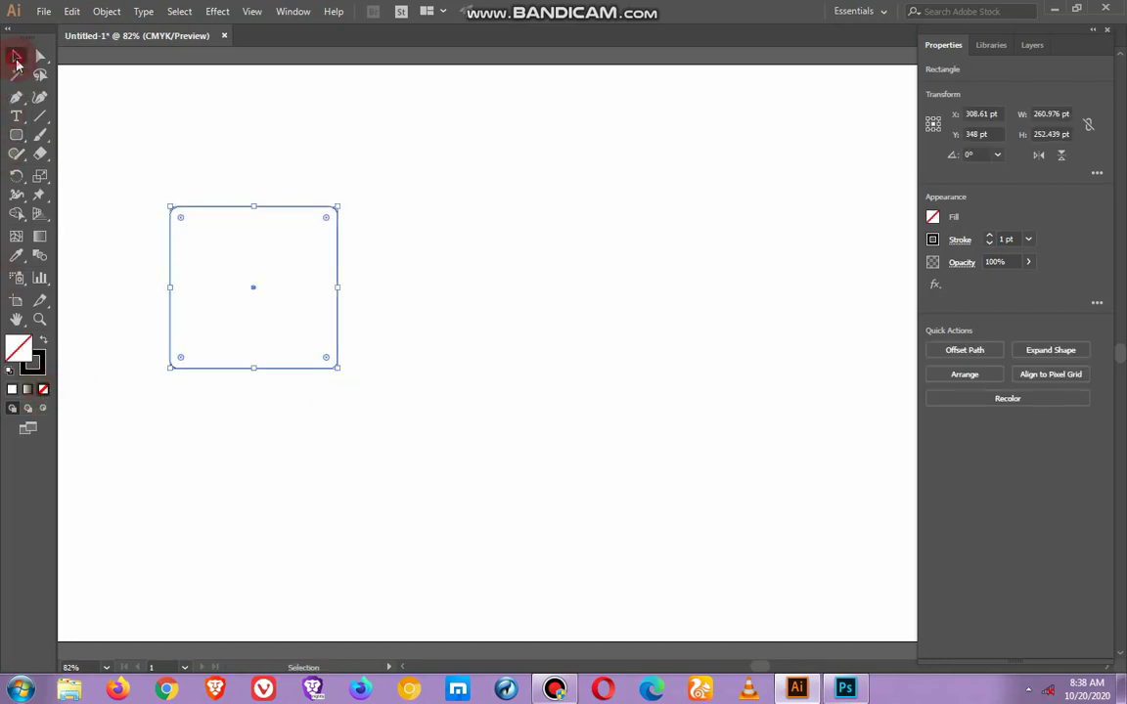
pyautogui.click(963, 350)
pyautogui.click(501, 368)
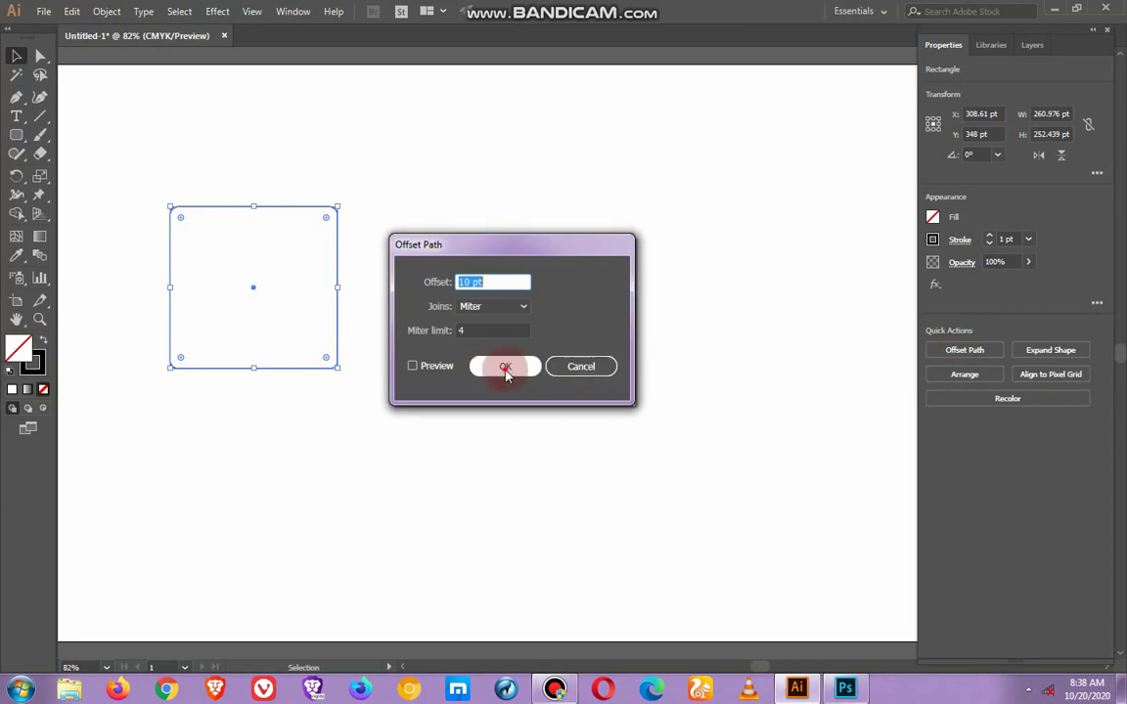
# Scale the offset copy about its centre to about 173 by 168 pt, and stretch its right side beyond the original rectangle's edge.
pyautogui.hotkey('shift', 'alt')
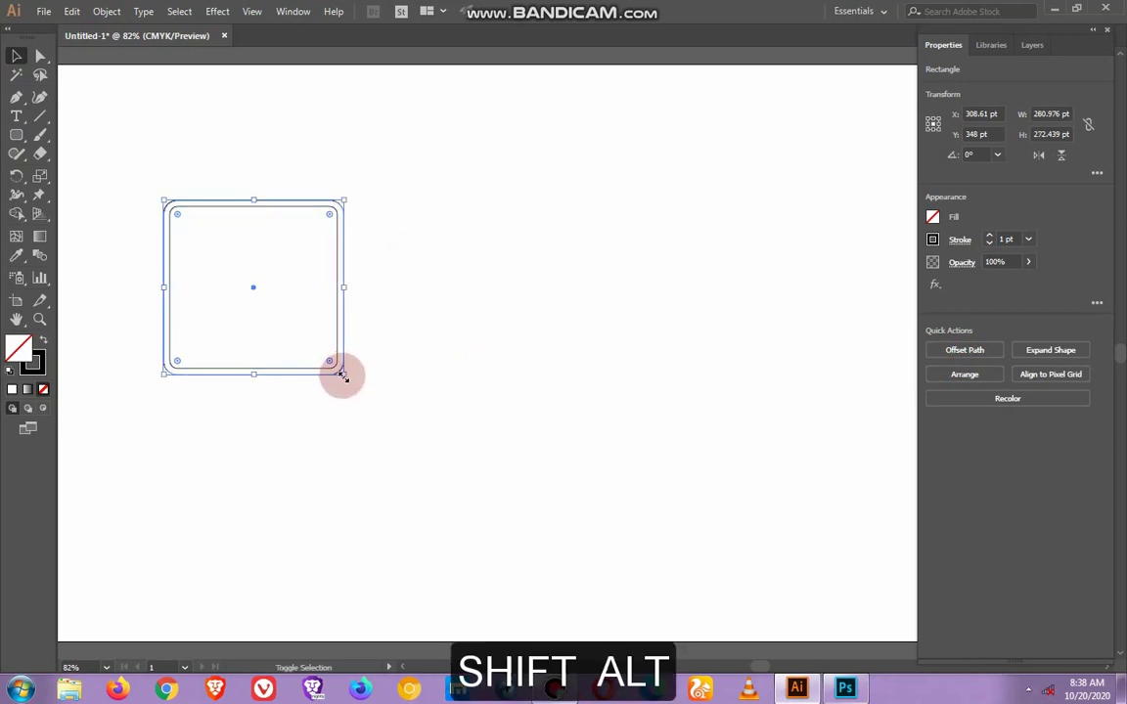
pyautogui.moveTo(341, 376); pyautogui.dragTo(309, 371)
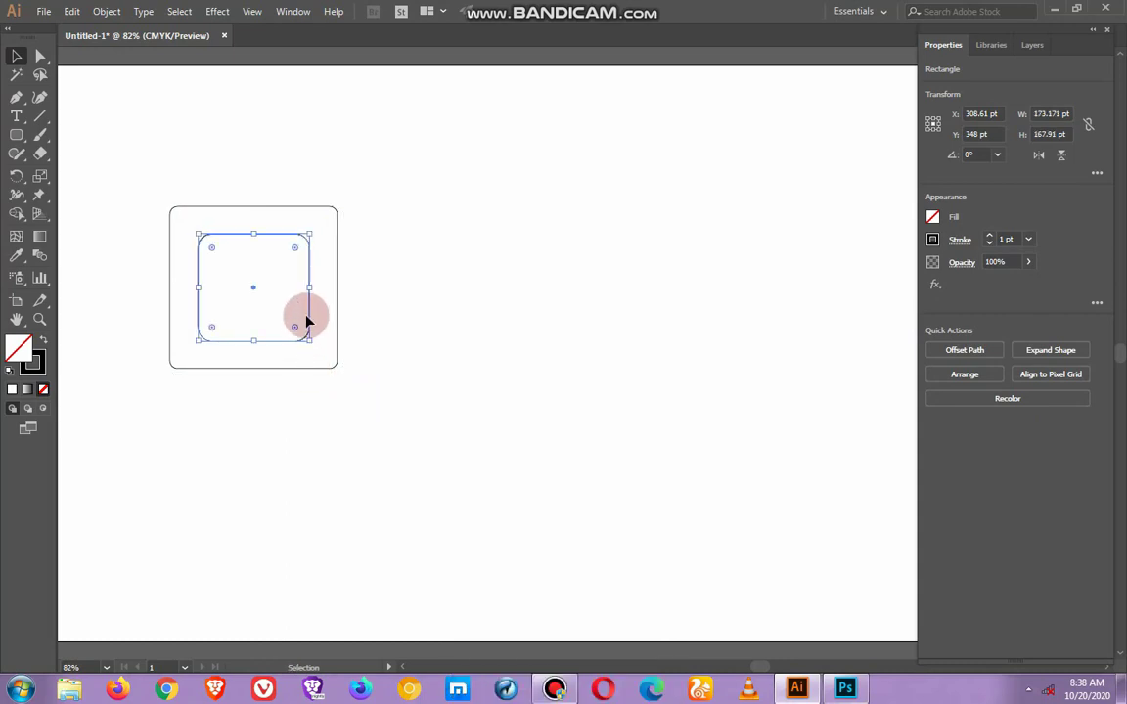
pyautogui.moveTo(311, 290); pyautogui.dragTo(375, 289)
# Cut the stretched inner rectangle out of the outer one with Minus Back to form a C shape.
pyautogui.moveTo(136, 167); pyautogui.dragTo(342, 411)
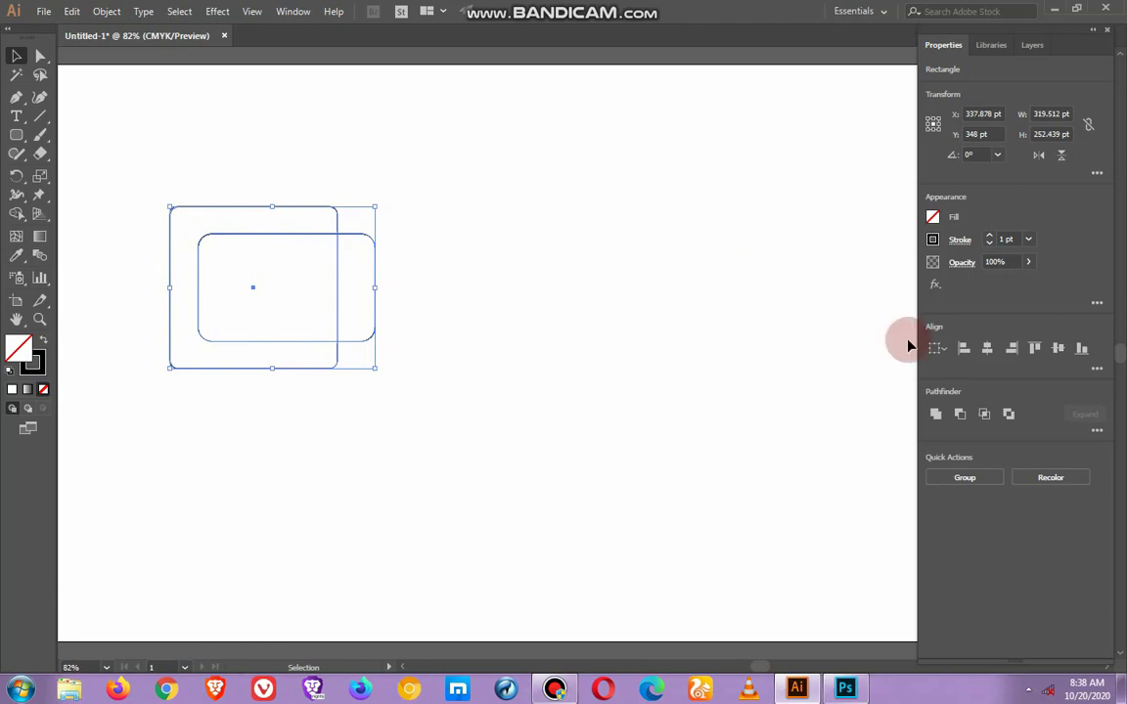
pyautogui.click(1097, 432)
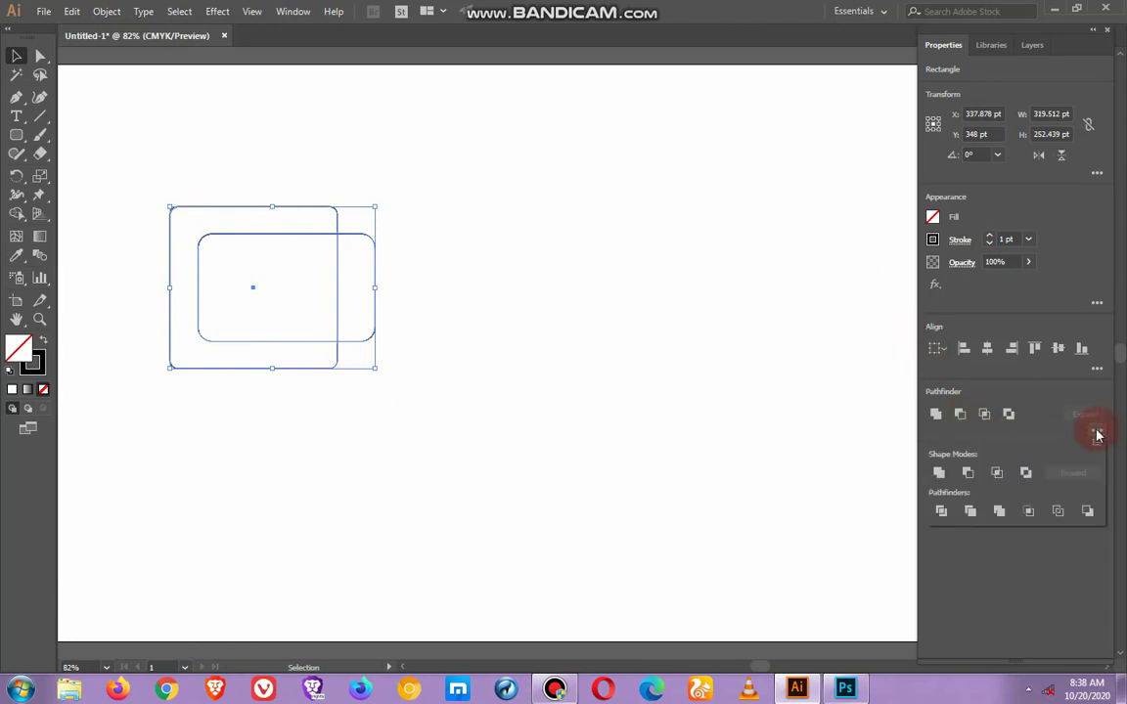
pyautogui.click(1087, 510)
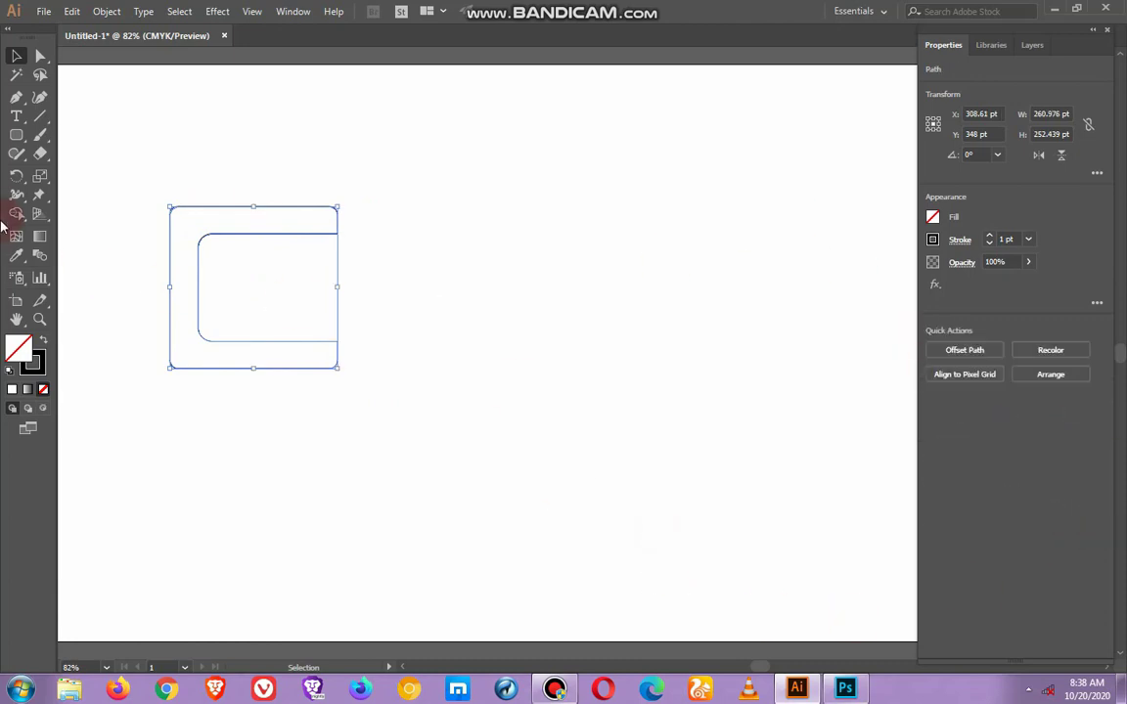
# Draw a rounded rectangle about 141 by 430 pt over the C's open ends and subtract it with Minus Front to square them off.
pyautogui.click(17, 136)
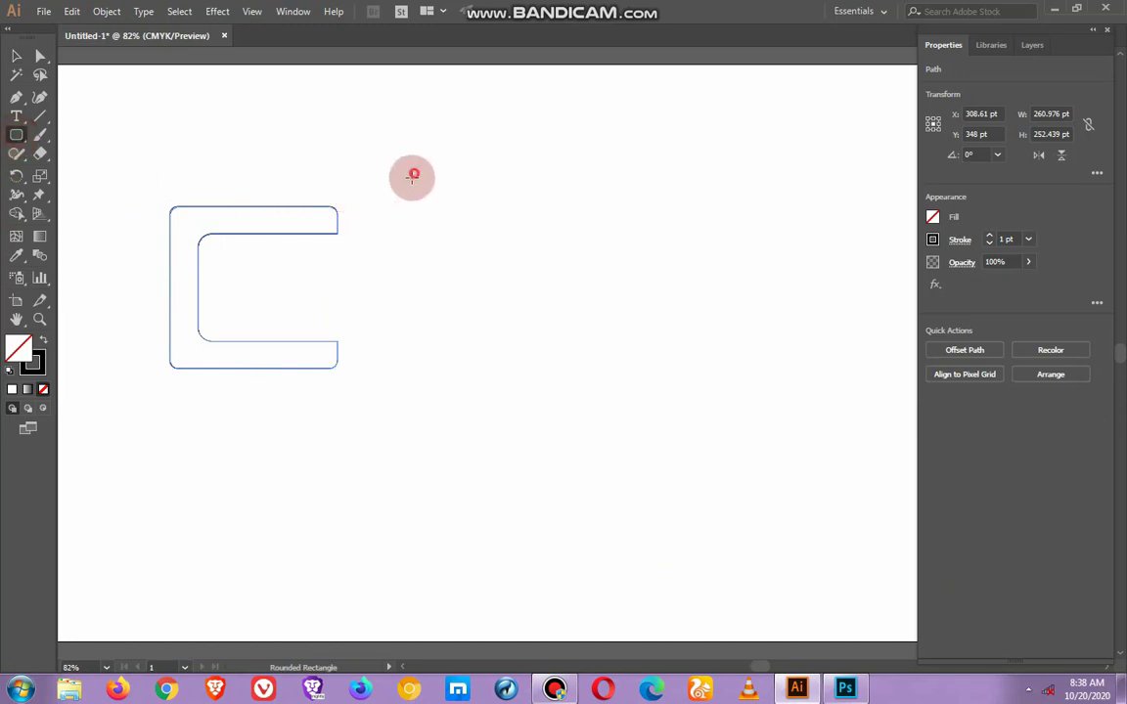
pyautogui.moveTo(411, 174); pyautogui.dragTo(322, 450)
pyautogui.click(16, 57)
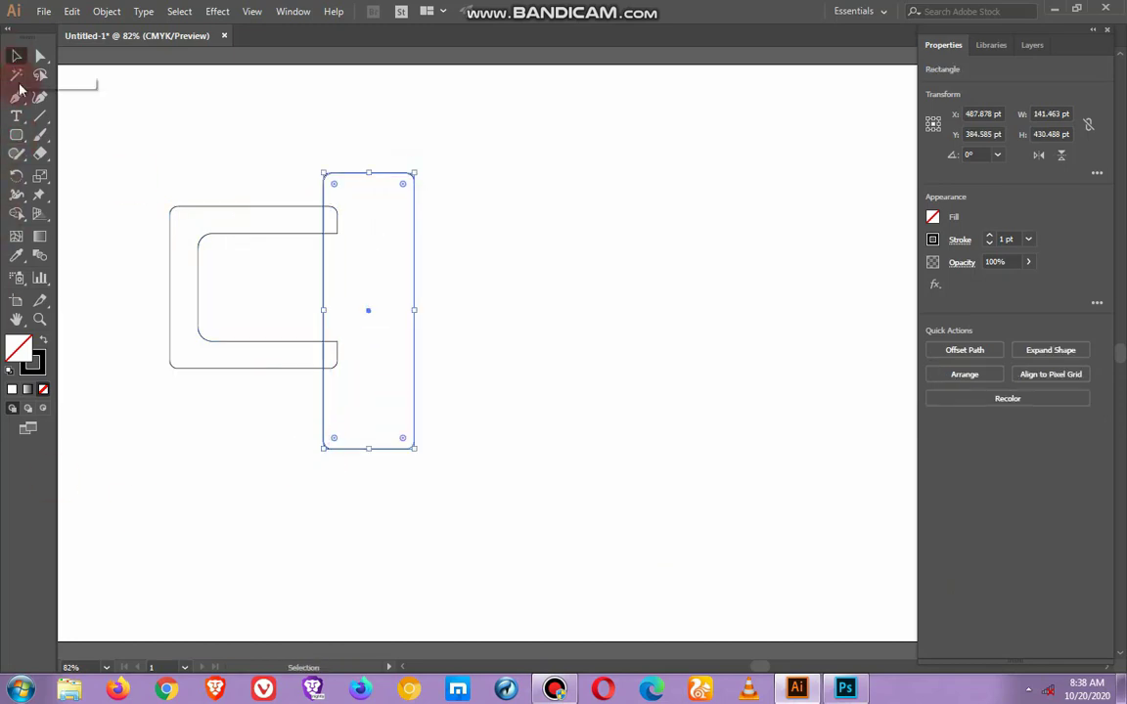
pyautogui.moveTo(198, 143); pyautogui.dragTo(419, 432)
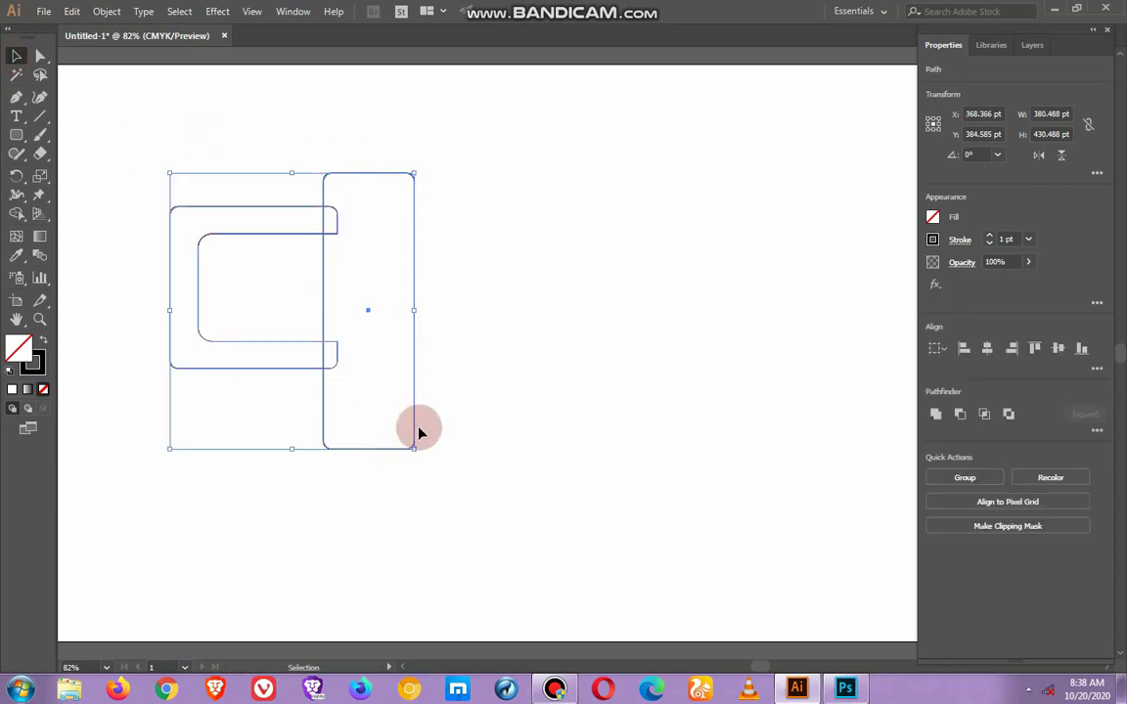
pyautogui.click(961, 415)
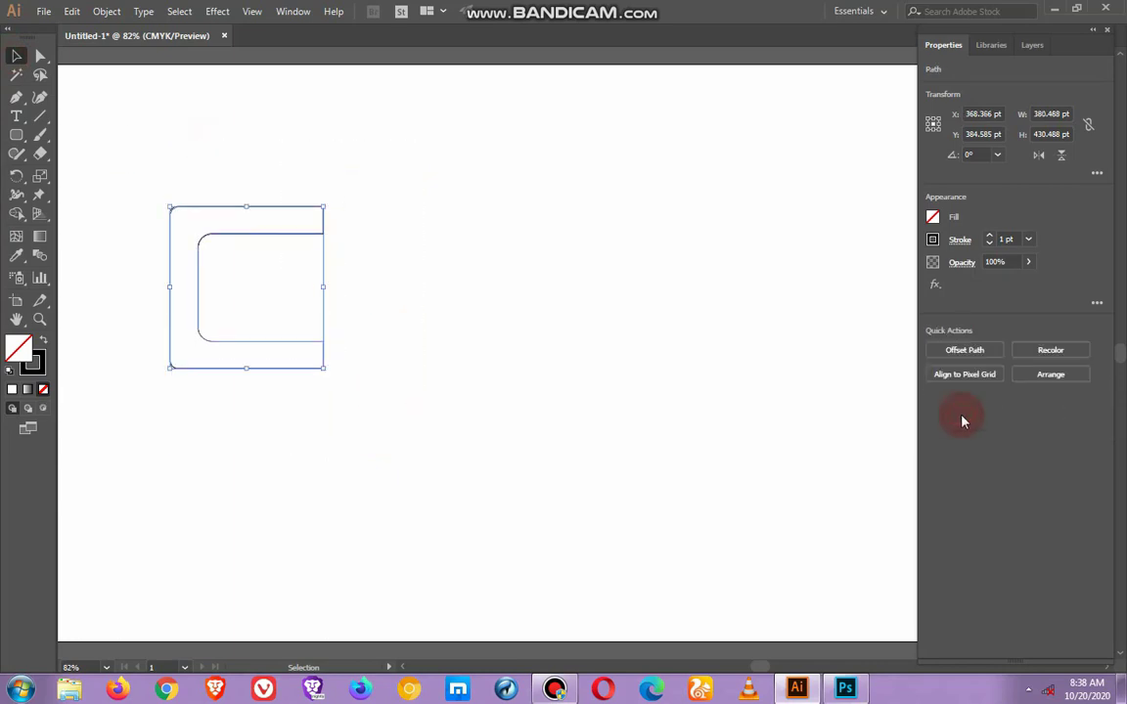
pyautogui.click(596, 402)
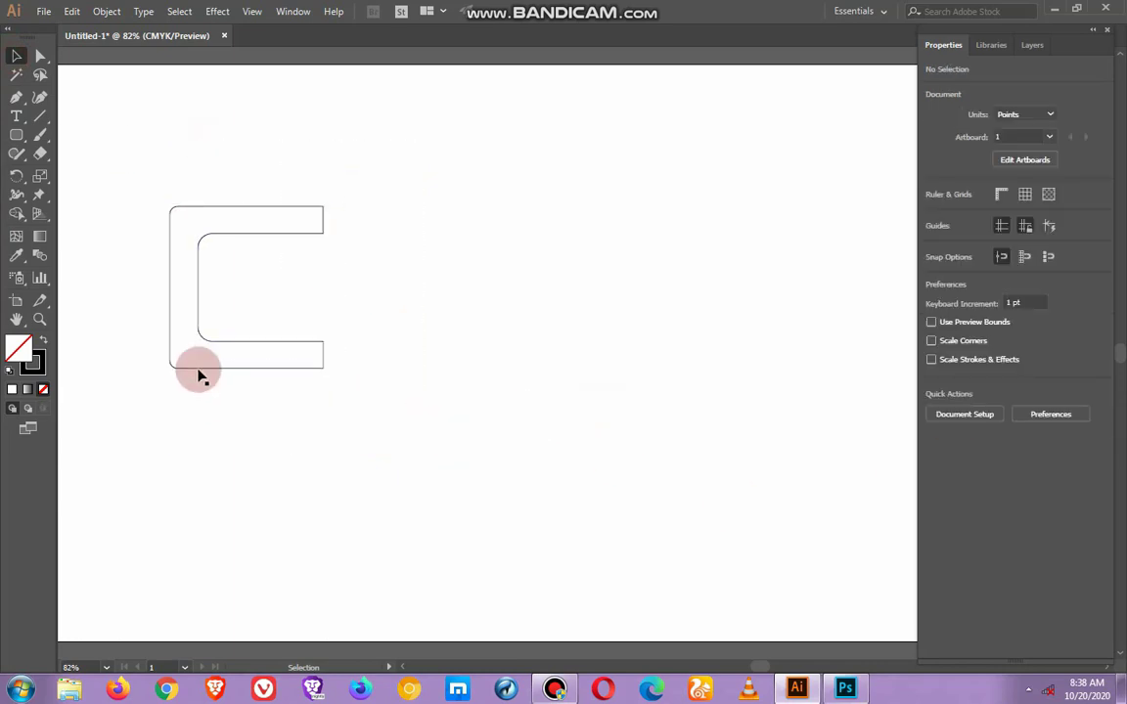
# Duplicate the C shape to the right of the original and flip the copy horizontally.
pyautogui.click(211, 238)
pyautogui.moveTo(213, 239); pyautogui.dragTo(407, 243)
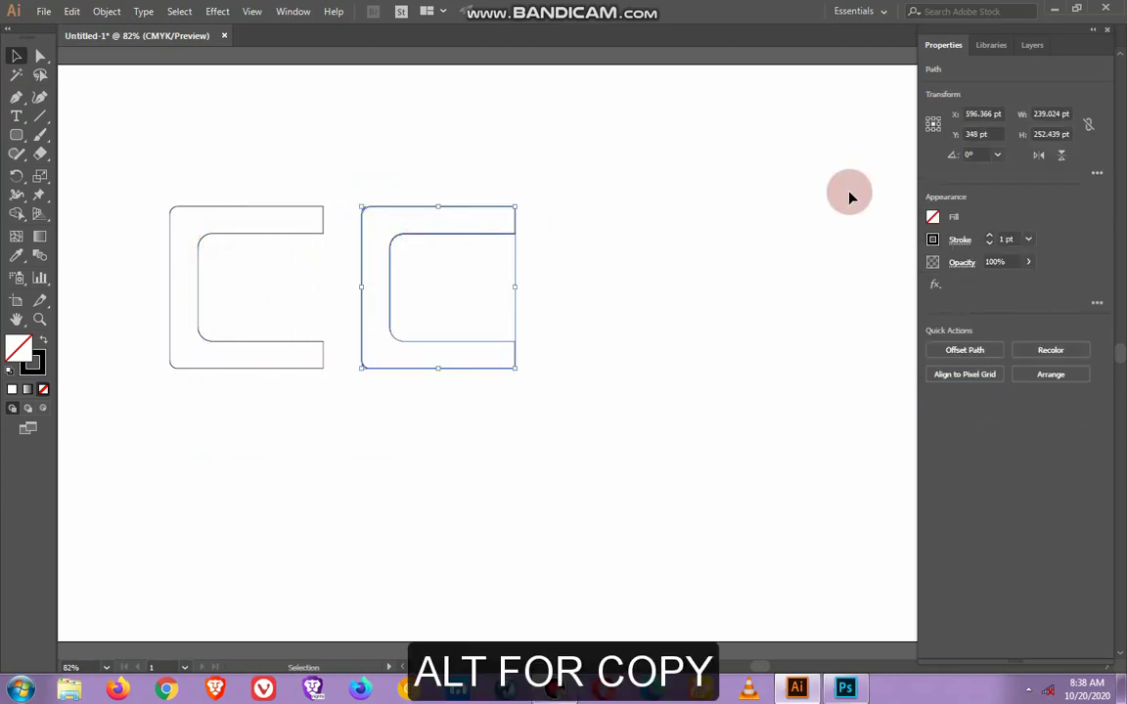
pyautogui.click(1038, 155)
# Nudge the mirrored C shape 28 pt left toward the original, leaving a narrow gap between them.
pyautogui.press('Left')
pyautogui.press('Left')
pyautogui.press('Left')
pyautogui.press('Left')
pyautogui.press('Left')
pyautogui.press('Left')
pyautogui.press('Left')
pyautogui.press('Left')
pyautogui.press('Left')
pyautogui.press('Left')
pyautogui.press('Left')
pyautogui.press('Left')
pyautogui.press('Left')
pyautogui.press('Left')
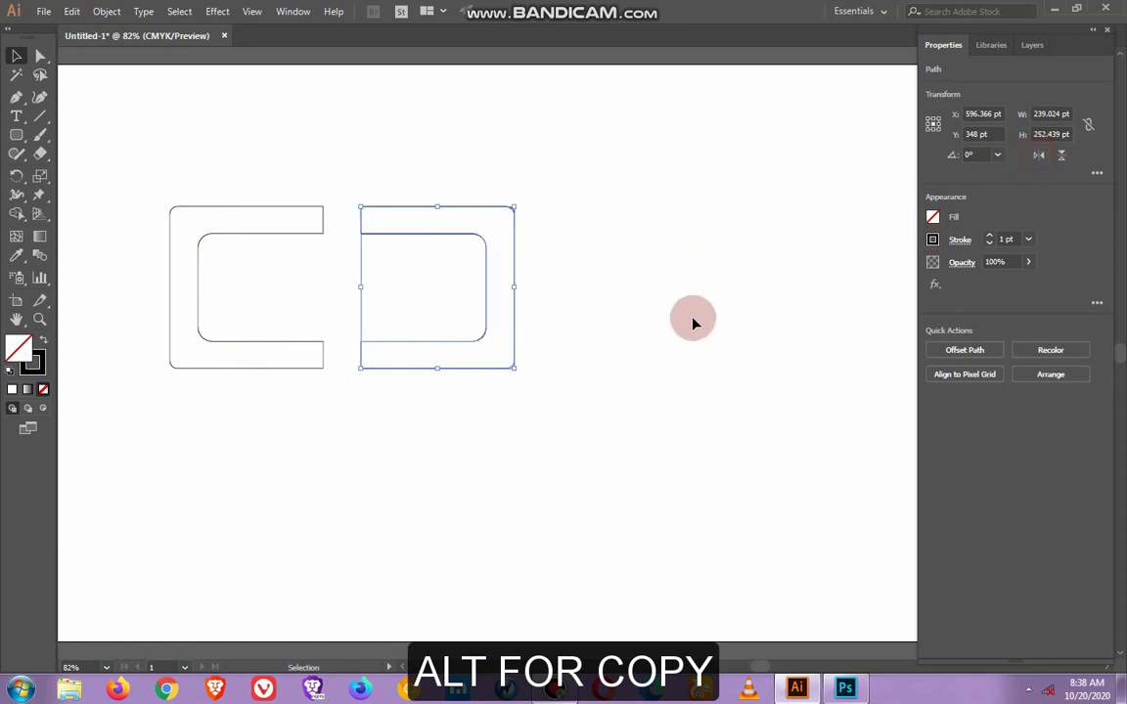
pyautogui.press('Left')
pyautogui.press('Left')
pyautogui.press('Left')
pyautogui.press('Left')
pyautogui.press('Left')
pyautogui.press('Left')
pyautogui.press('Left')
pyautogui.press('Left')
pyautogui.press('Left')
pyautogui.press('Left')
pyautogui.press('Left')
pyautogui.press('Left')
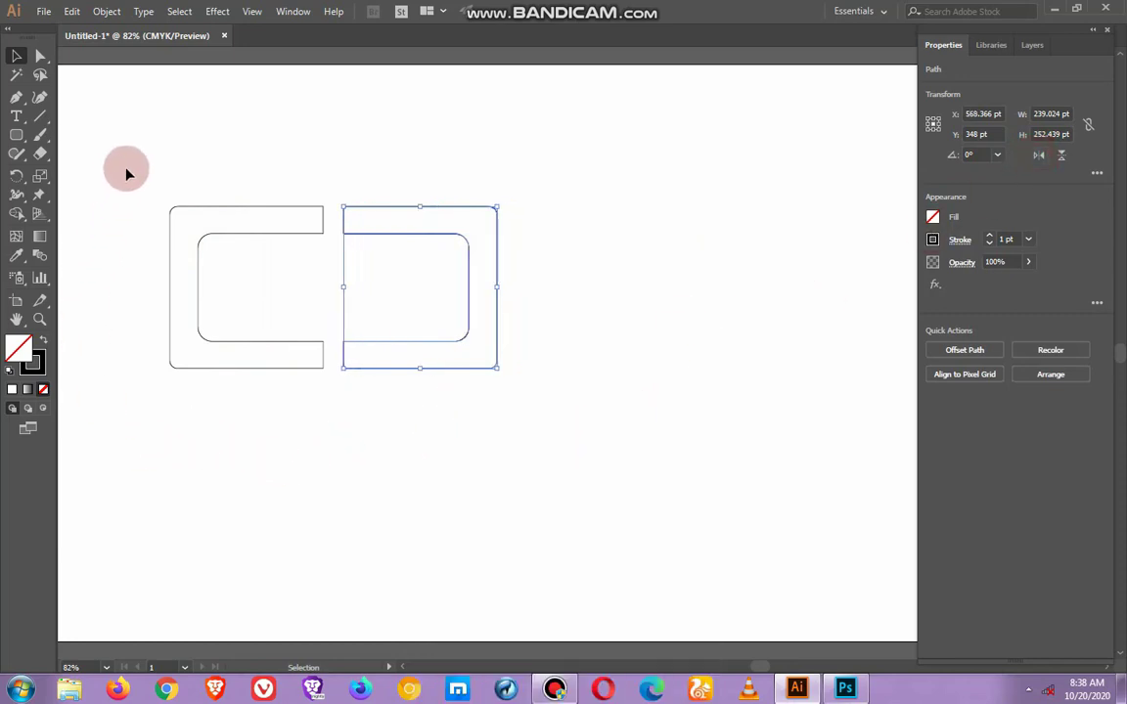
# Move both C shapes together about 30 pt right and 51 pt down.
pyautogui.moveTo(124, 169); pyautogui.dragTo(474, 448)
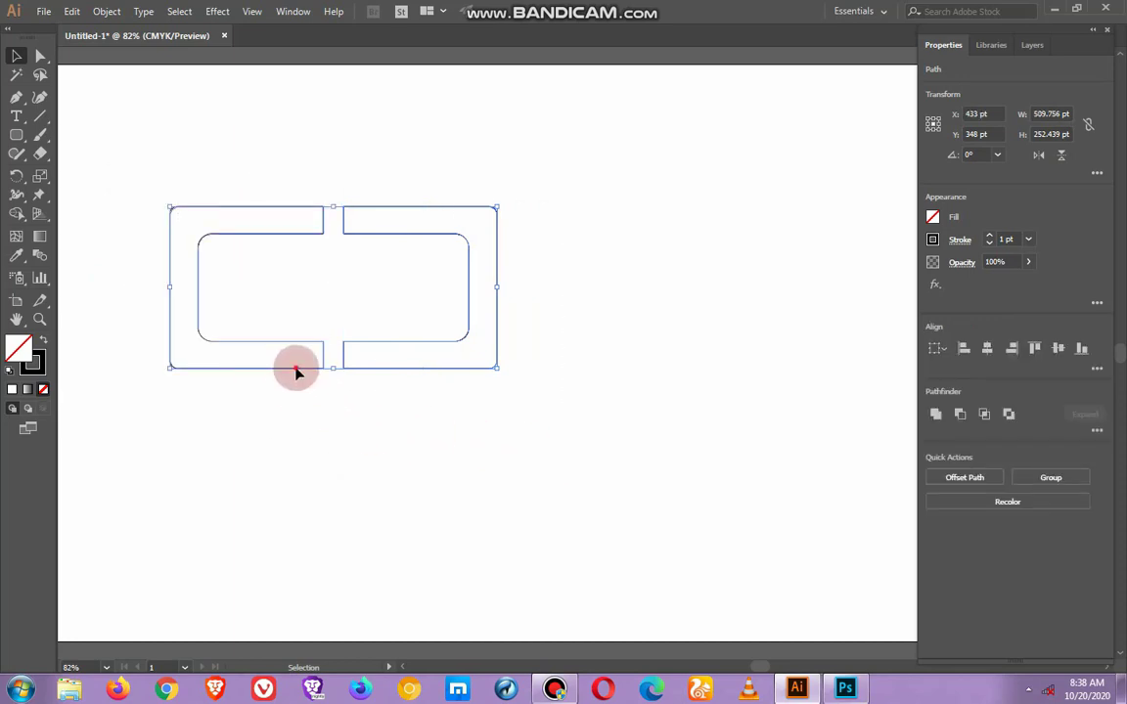
pyautogui.moveTo(296, 371); pyautogui.dragTo(316, 401)
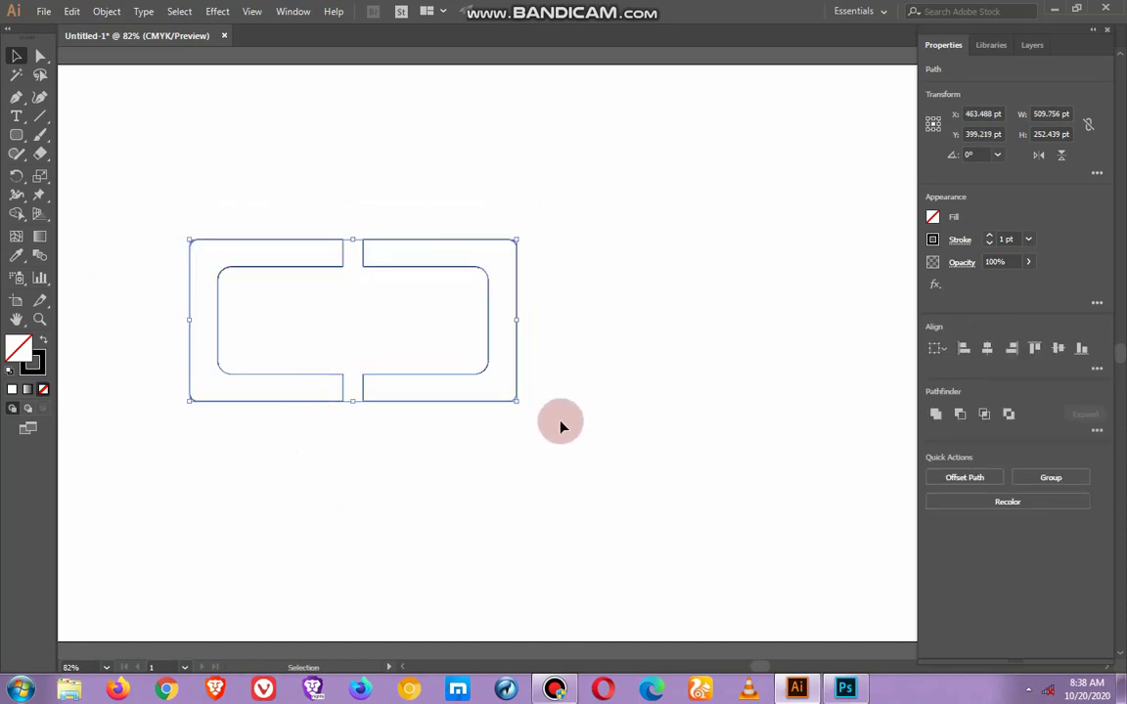
pyautogui.keyDown('shift'); pyautogui.click(517, 405); pyautogui.keyUp('shift')
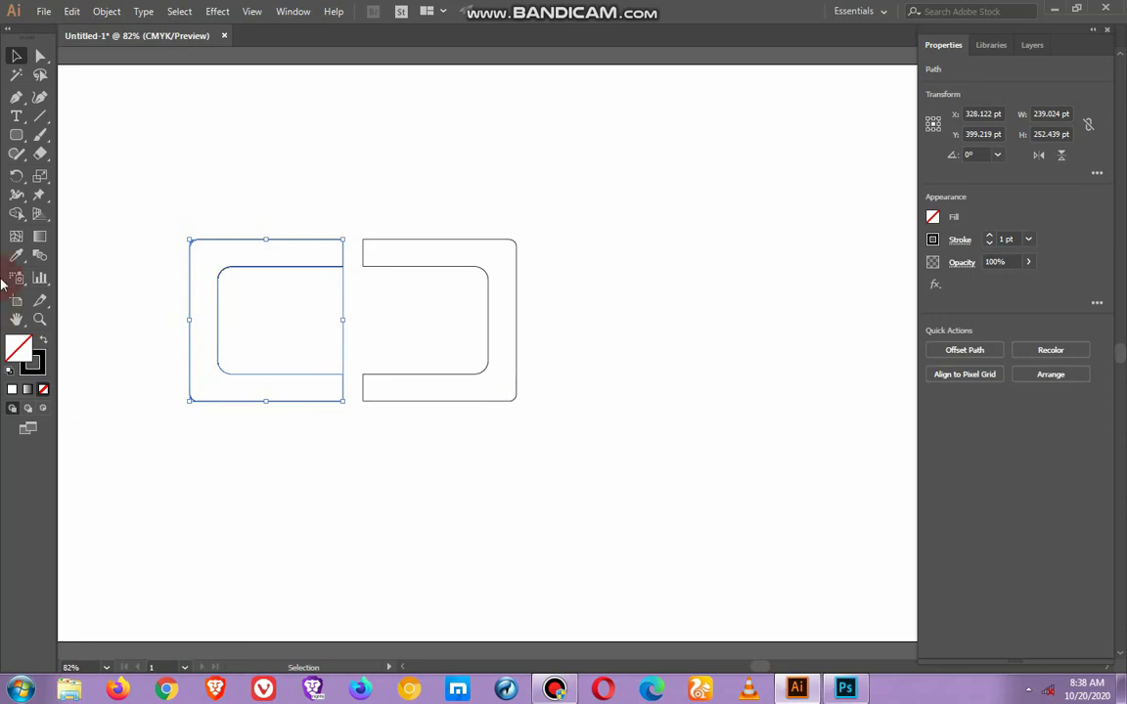
# Add the letter J as text inside the left C shape and enlarge it to about 138 pt.
pyautogui.click(16, 116)
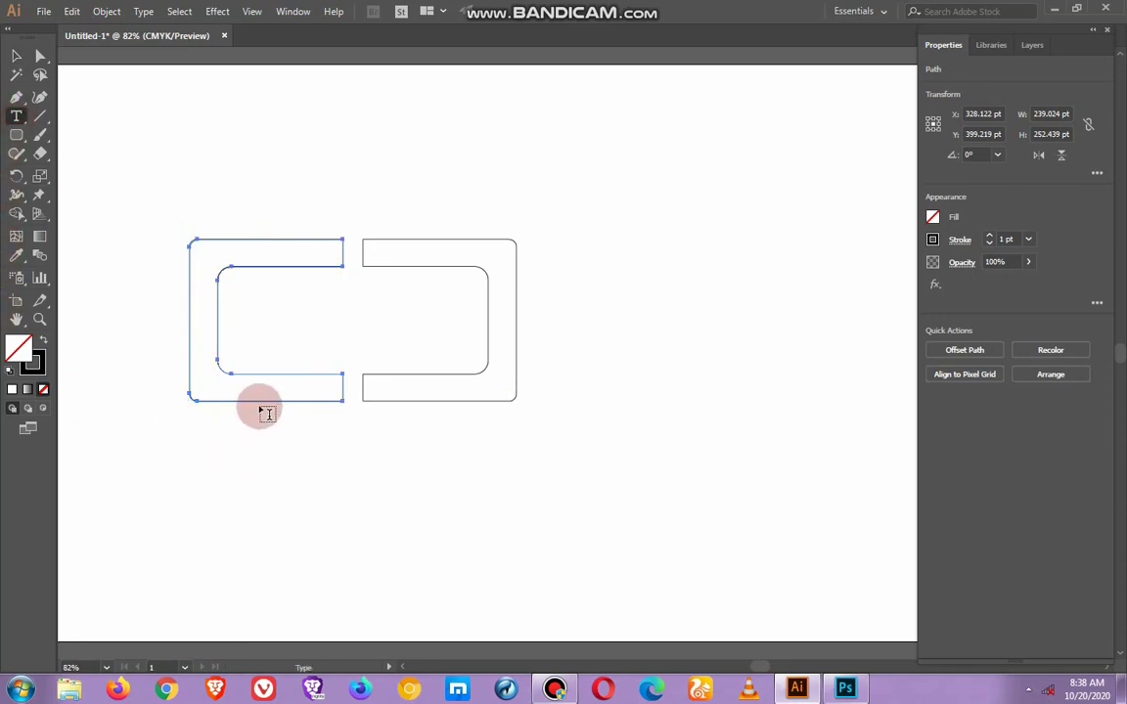
pyautogui.click(251, 321)
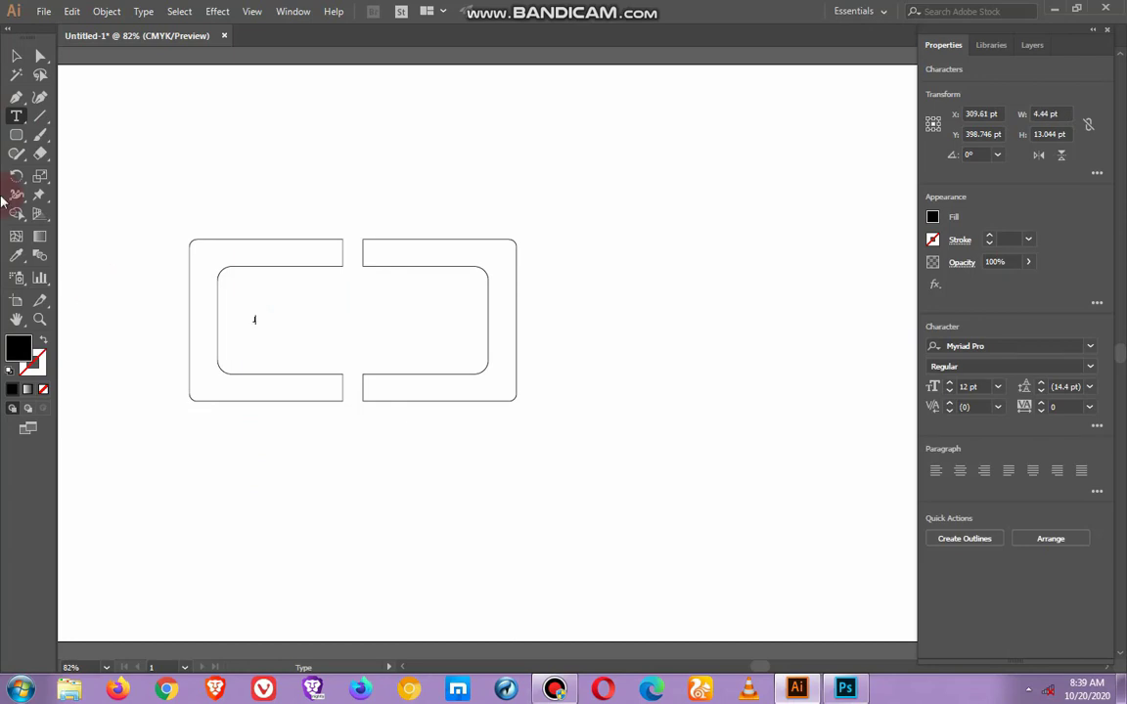
pyautogui.click(14, 60)
pyautogui.click(14, 60)
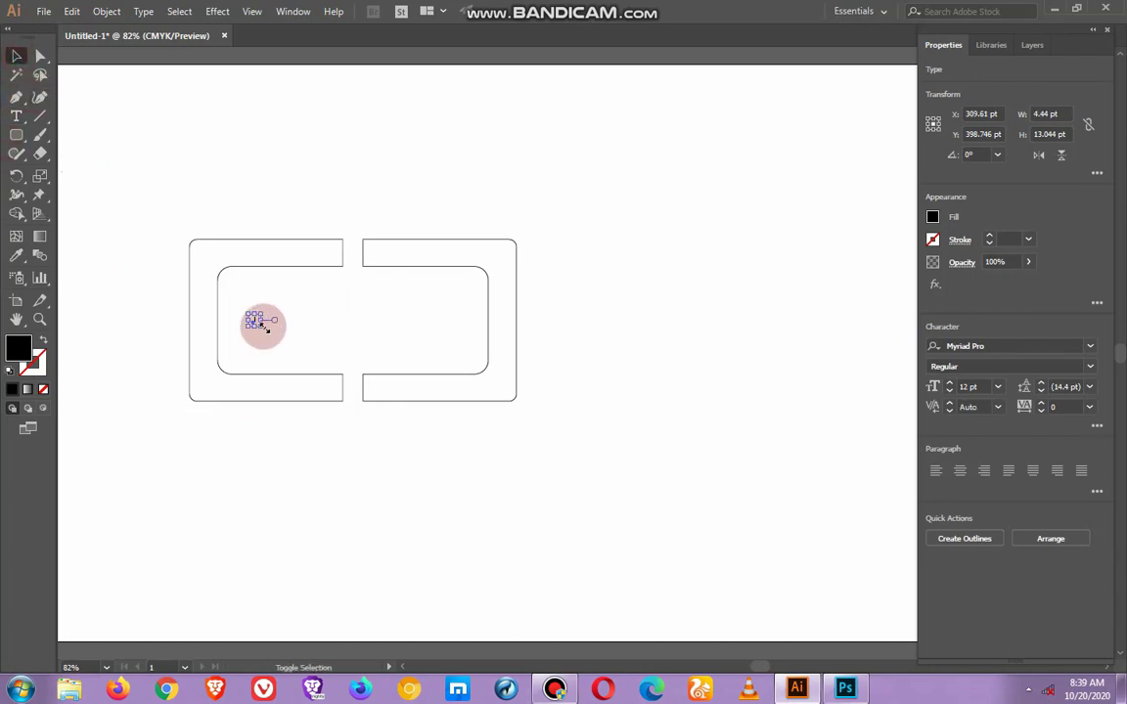
pyautogui.moveTo(266, 328); pyautogui.dragTo(346, 397)
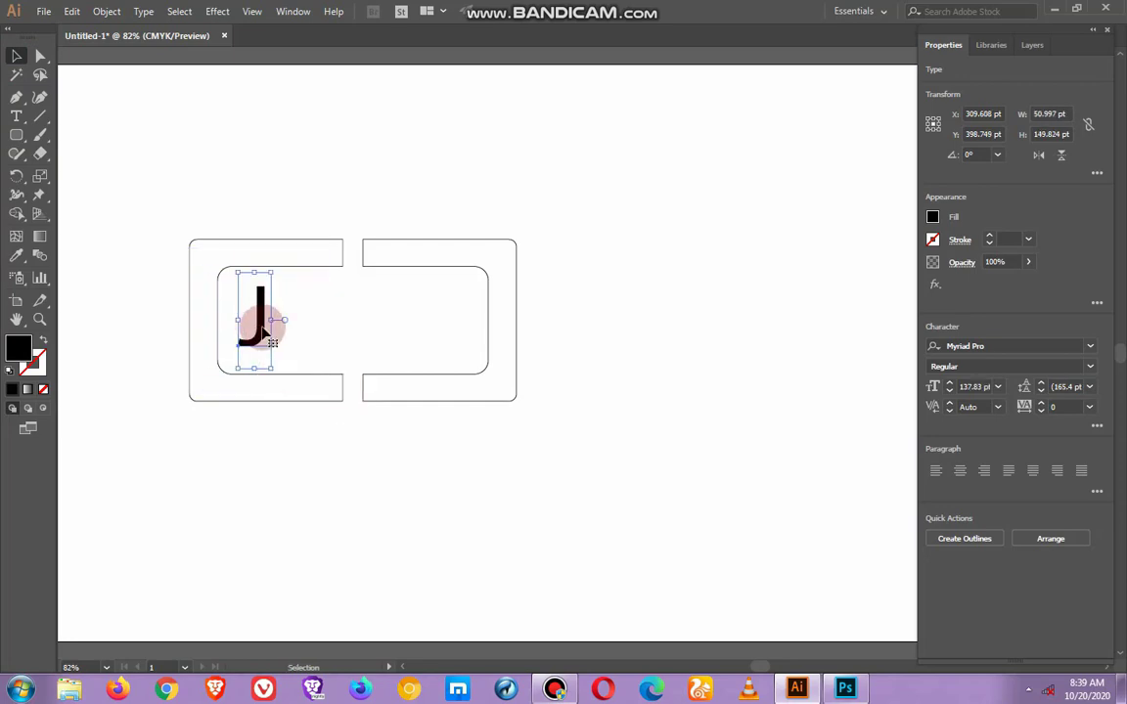
# Change the letter J's font to Clarendon Blk BT Black.
pyautogui.rightClick(261, 330)
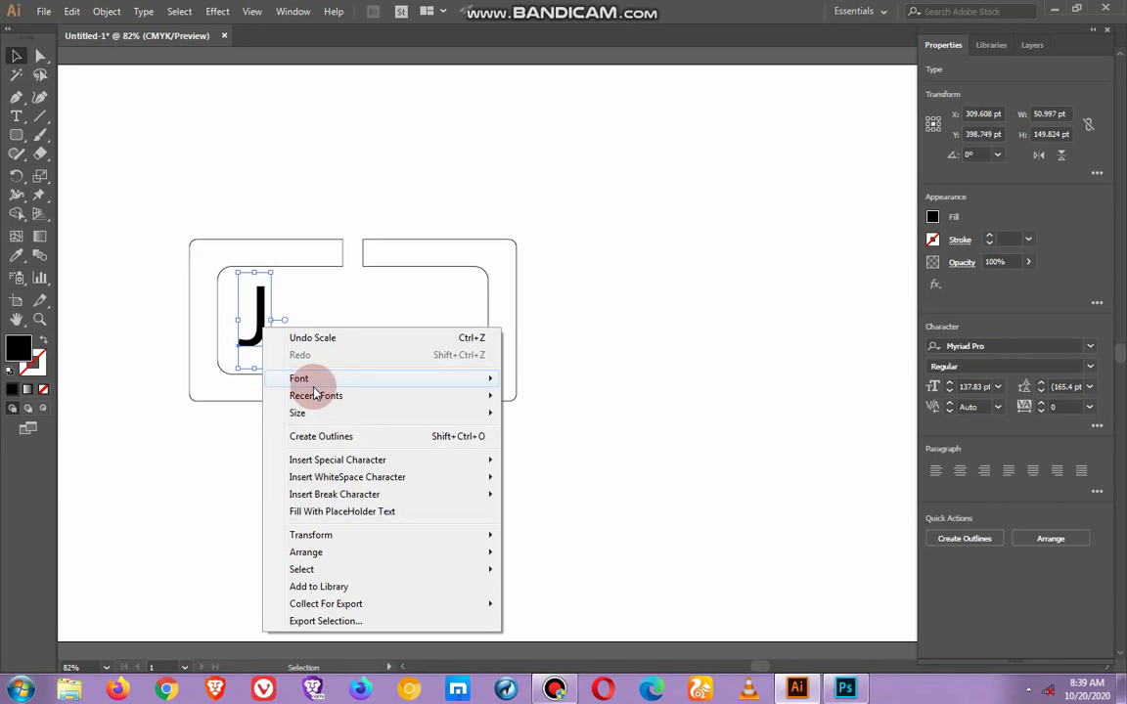
pyautogui.moveTo(303, 379)
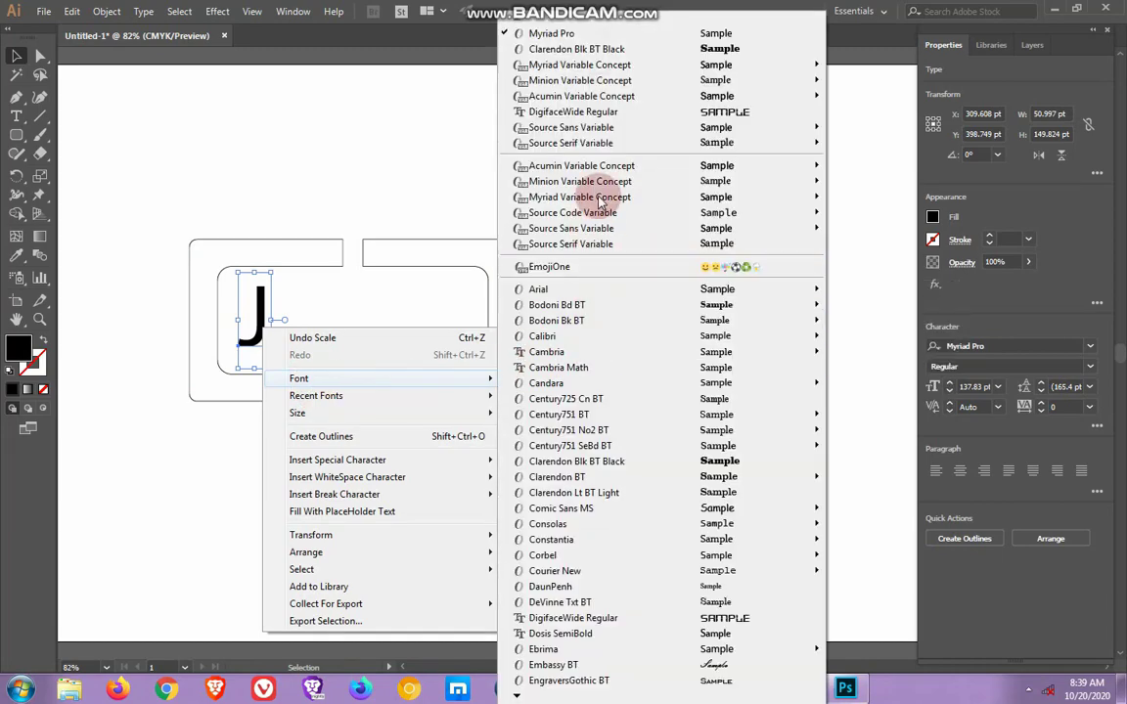
pyautogui.click(611, 49)
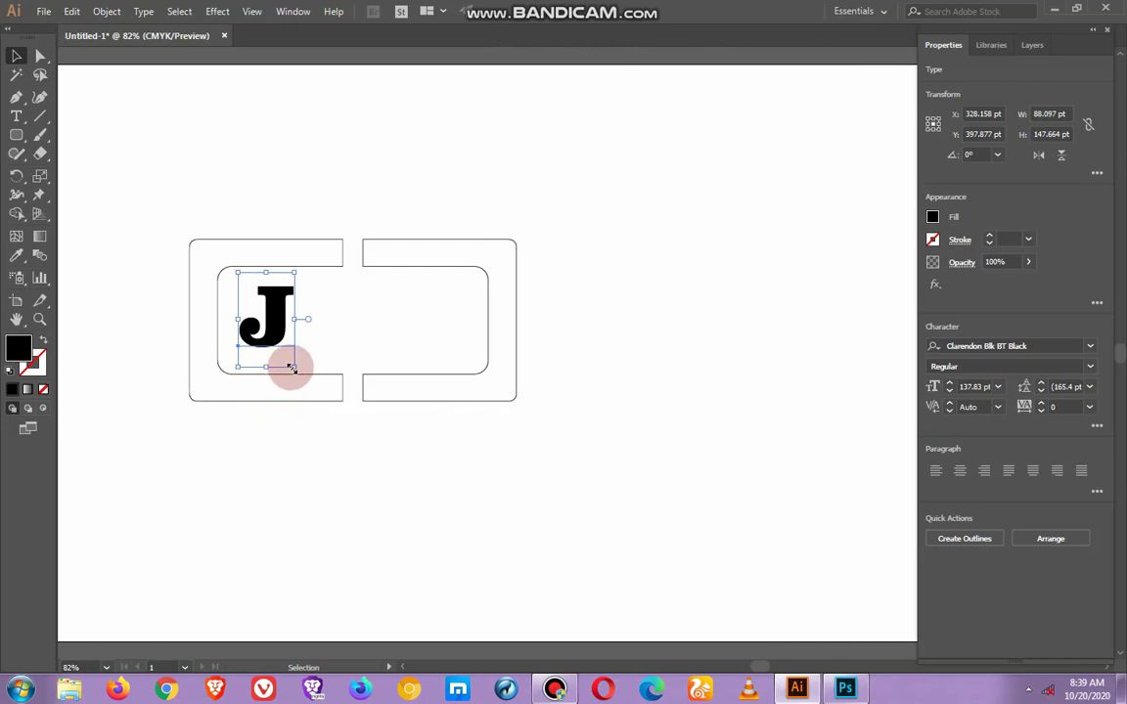
# Enlarge the letter J to about 225 pt and move it below the gap between the two C shapes.
pyautogui.moveTo(293, 368); pyautogui.dragTo(311, 397)
pyautogui.moveTo(266, 354); pyautogui.dragTo(390, 483)
pyautogui.press('F6')
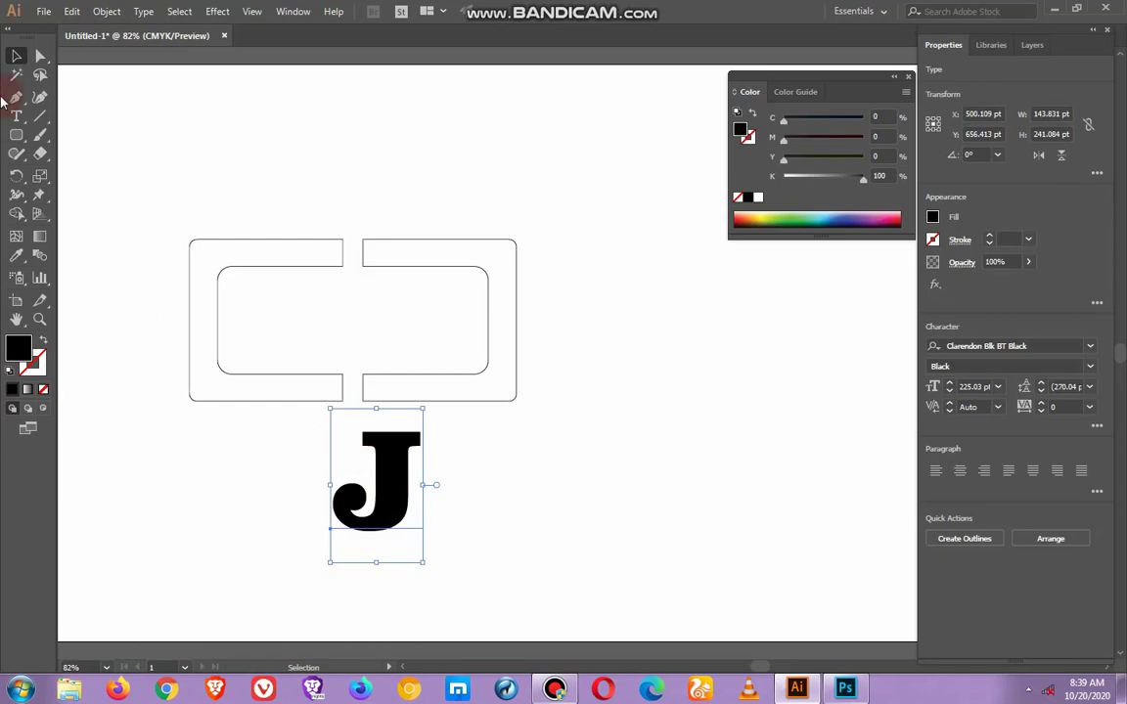
# Expand the letter J with Object and Fill enabled, and ungroup the result.
pyautogui.click(105, 12)
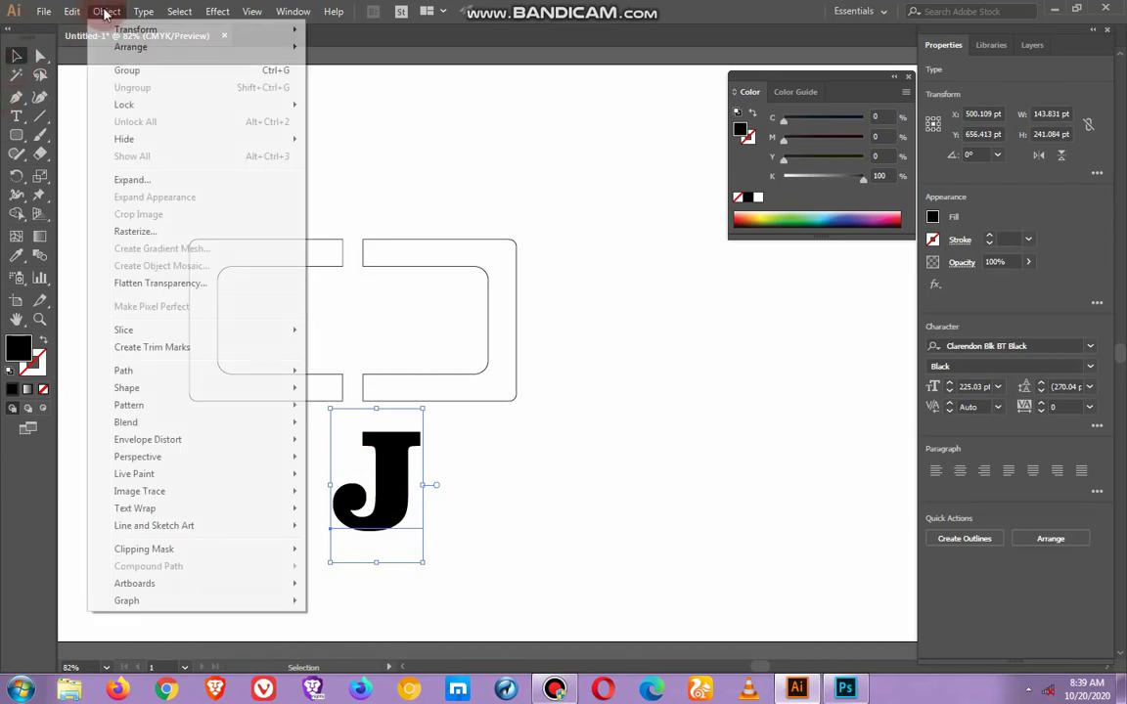
pyautogui.click(161, 181)
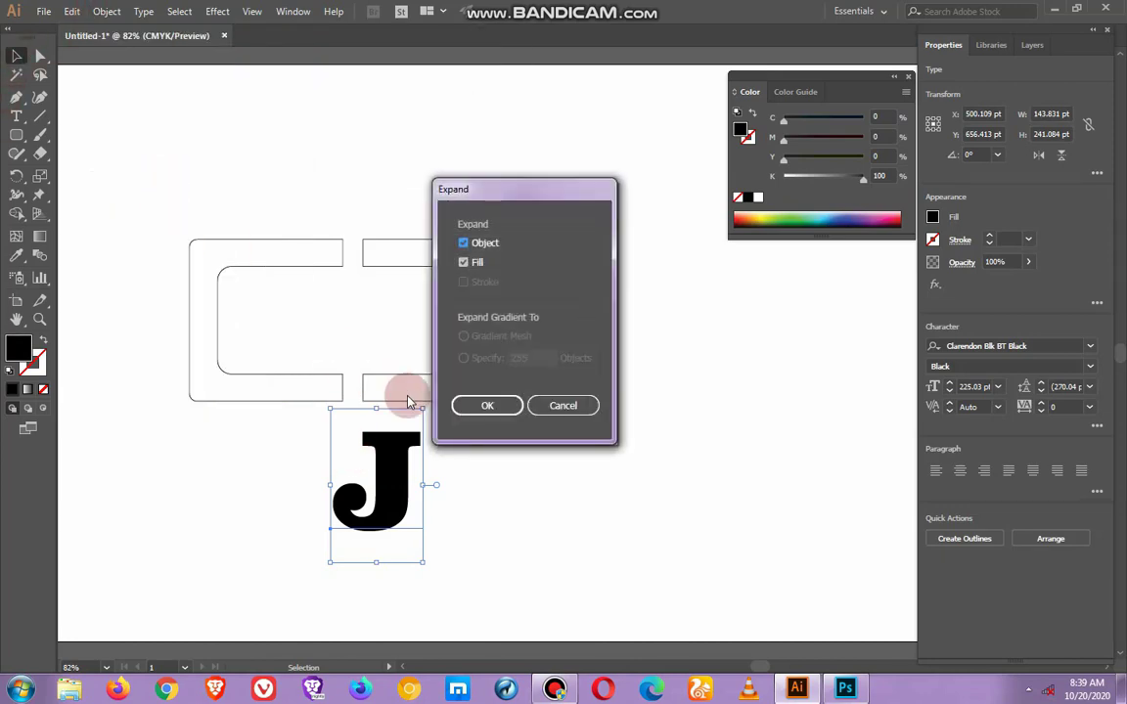
pyautogui.click(489, 401)
pyautogui.click(104, 12)
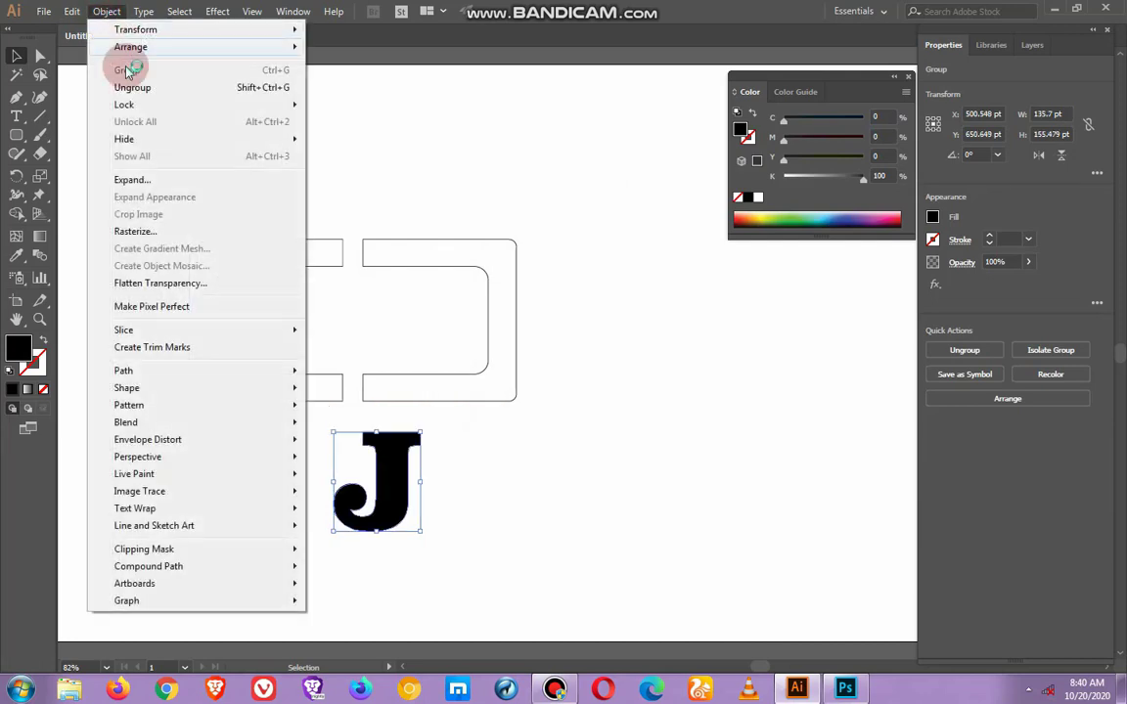
pyautogui.click(126, 88)
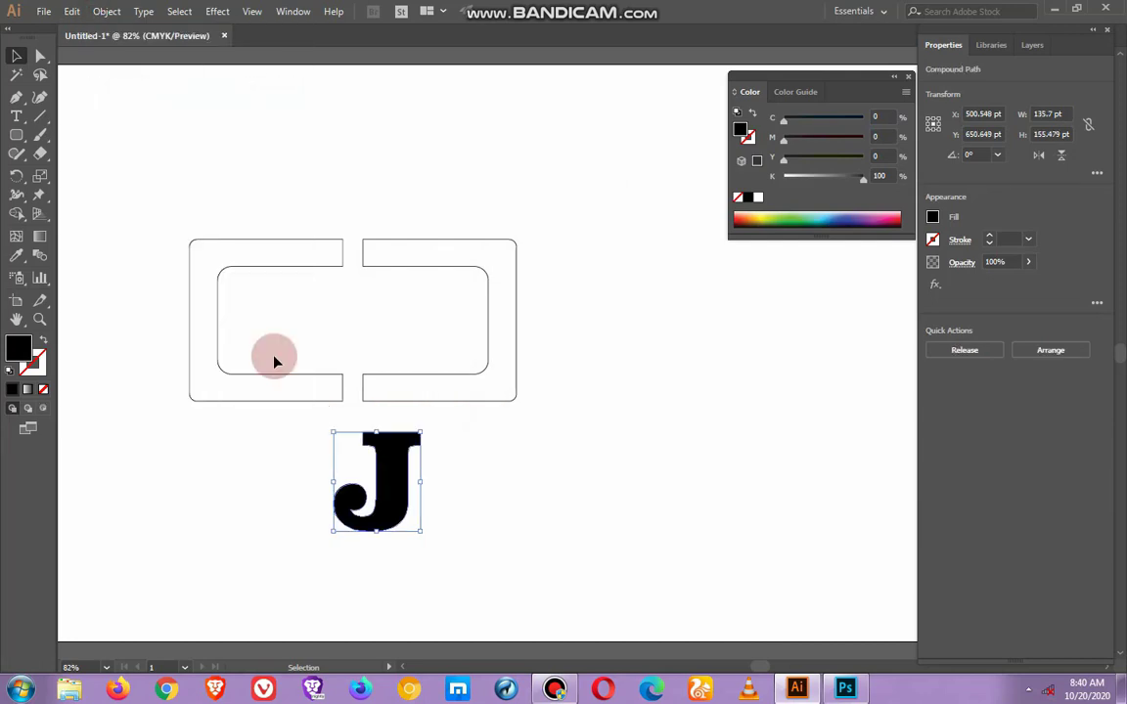
# Draw a rounded rectangle about 73 by 167 pt over the J's upper-right serif, with no fill and a 1 pt black stroke.
pyautogui.click(276, 478)
pyautogui.click(17, 135)
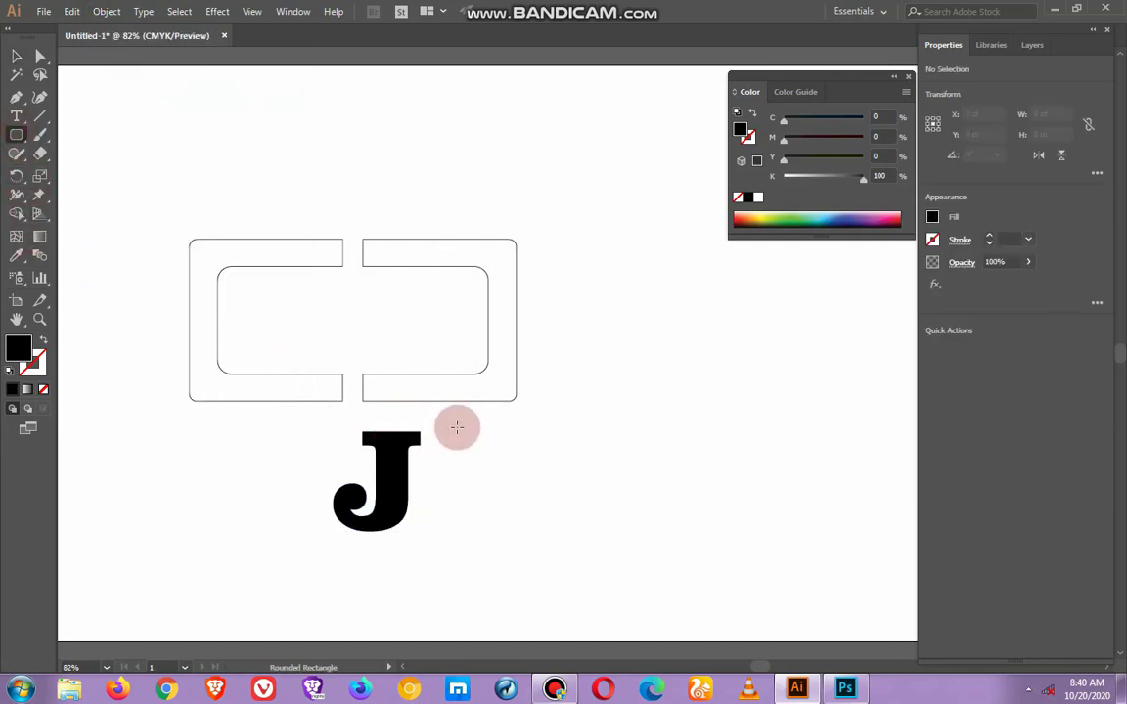
pyautogui.moveTo(453, 409); pyautogui.dragTo(408, 515)
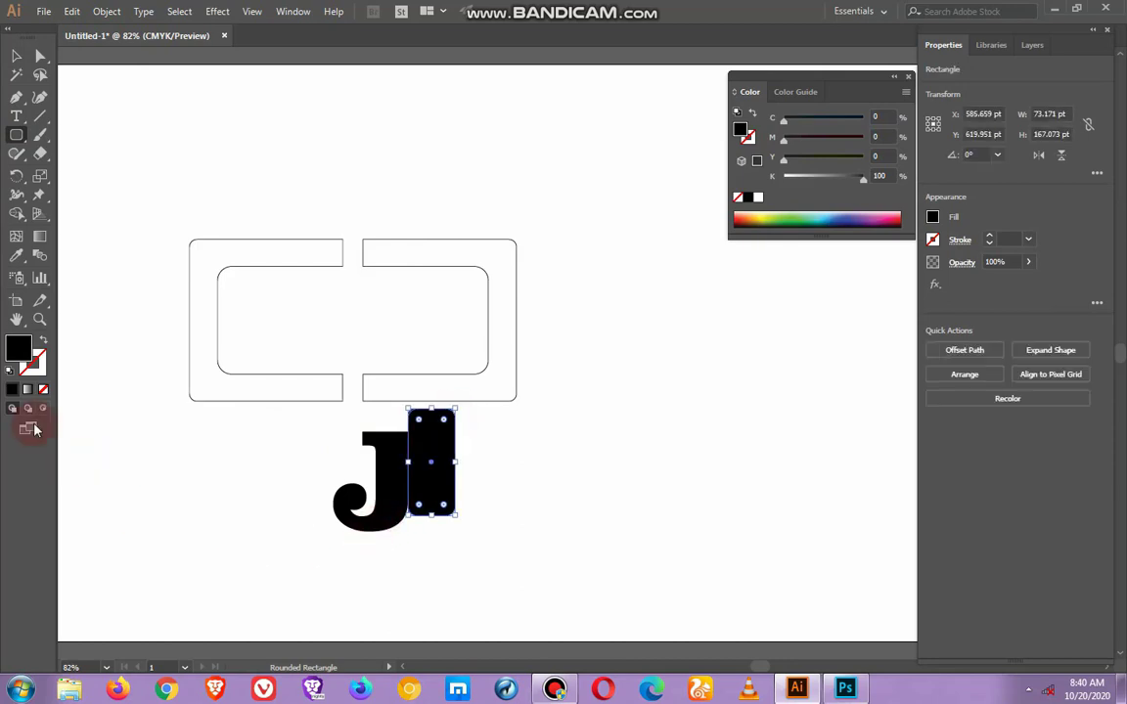
pyautogui.click(42, 389)
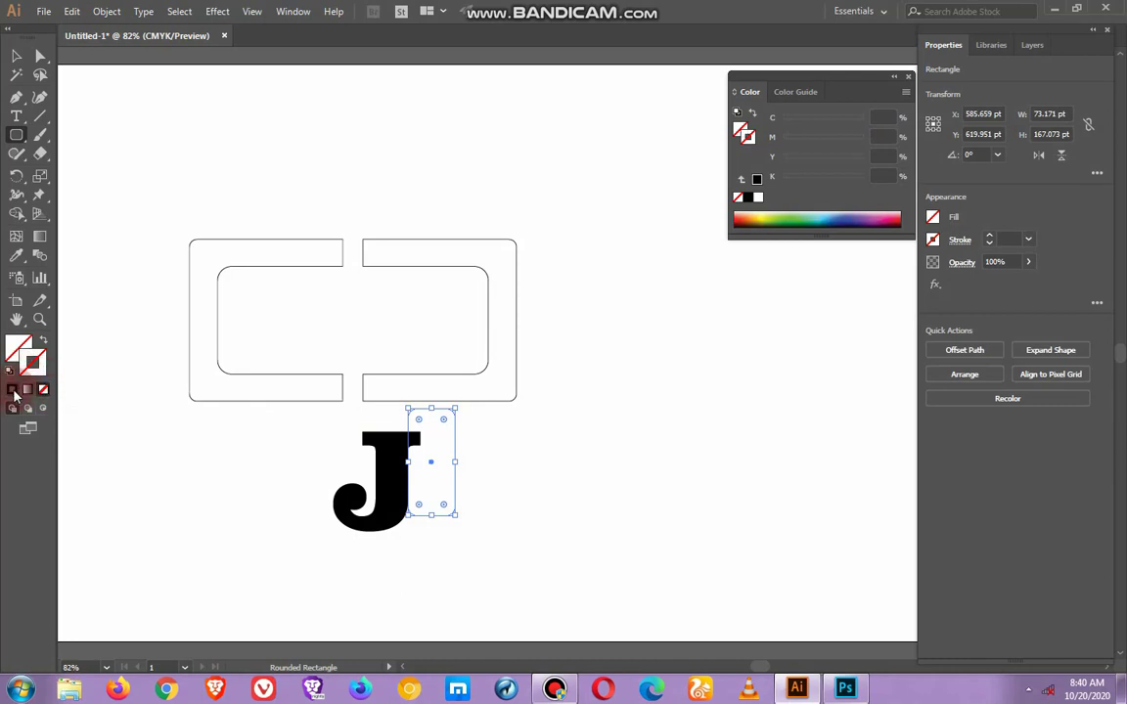
pyautogui.click(12, 390)
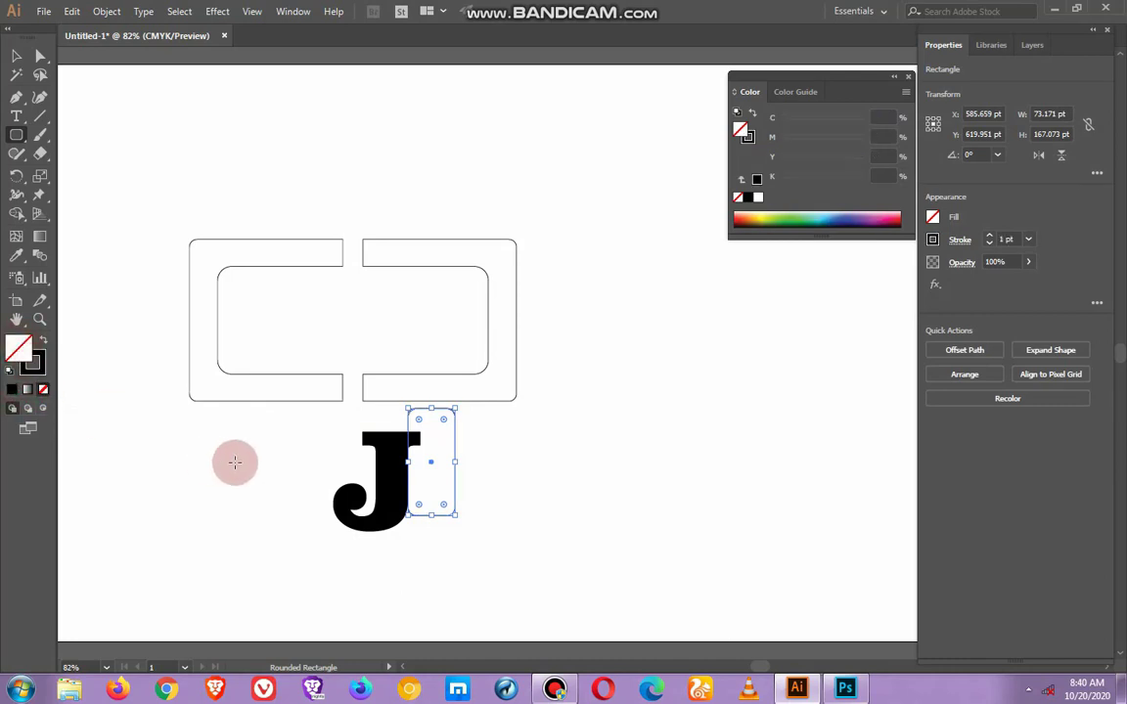
# Subtract the rounded rectangle from the letter J to cut off its upper-right serif.
pyautogui.click(21, 57)
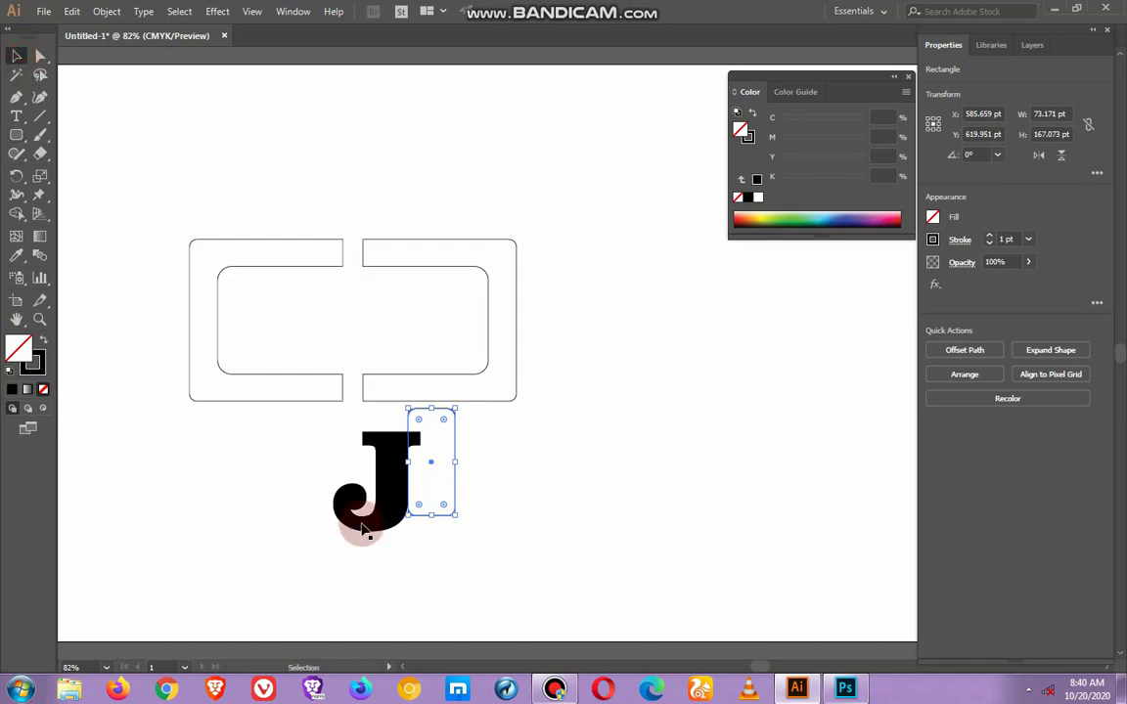
pyautogui.moveTo(327, 422); pyautogui.dragTo(409, 523)
pyautogui.moveTo(476, 563); pyautogui.dragTo(479, 560)
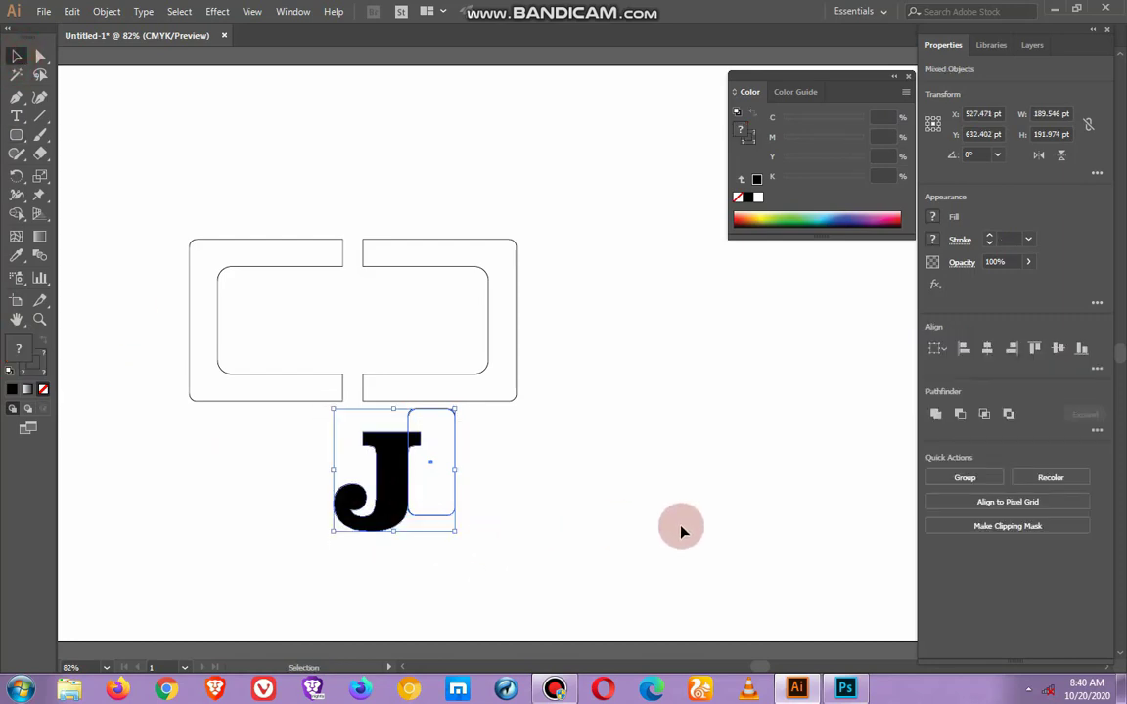
pyautogui.click(959, 413)
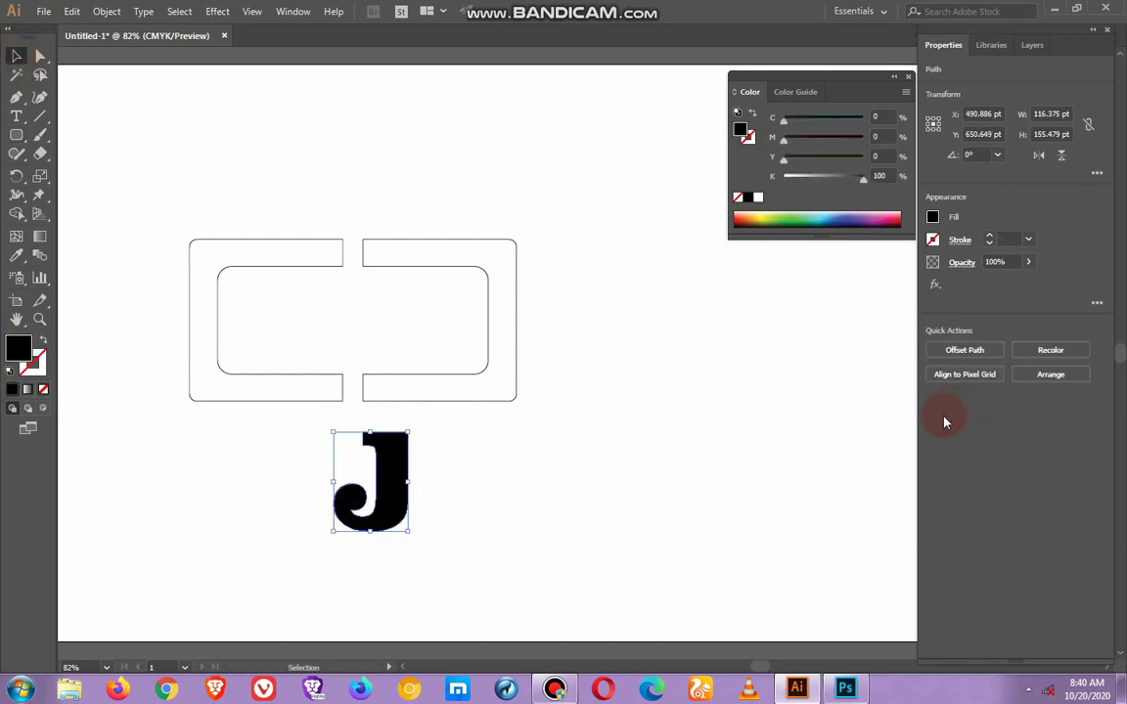
# Move the trimmed J inside the left C shape, its straight edge in line with the C's open ends.
pyautogui.click(420, 510)
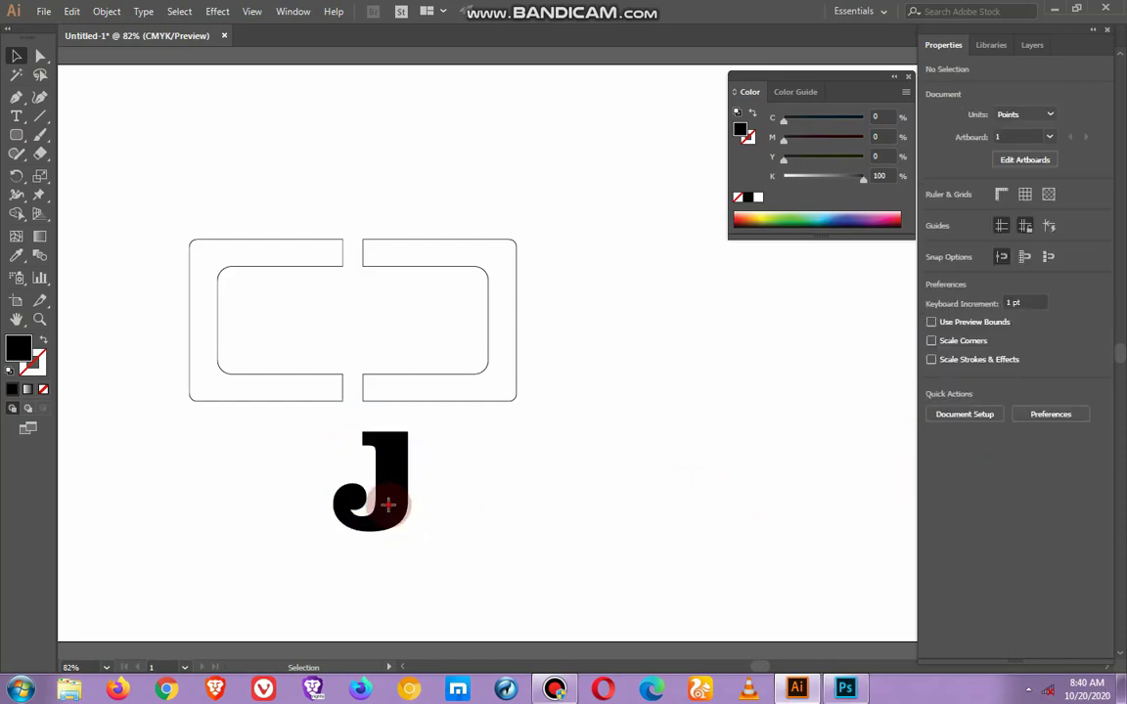
pyautogui.moveTo(382, 494); pyautogui.dragTo(324, 338)
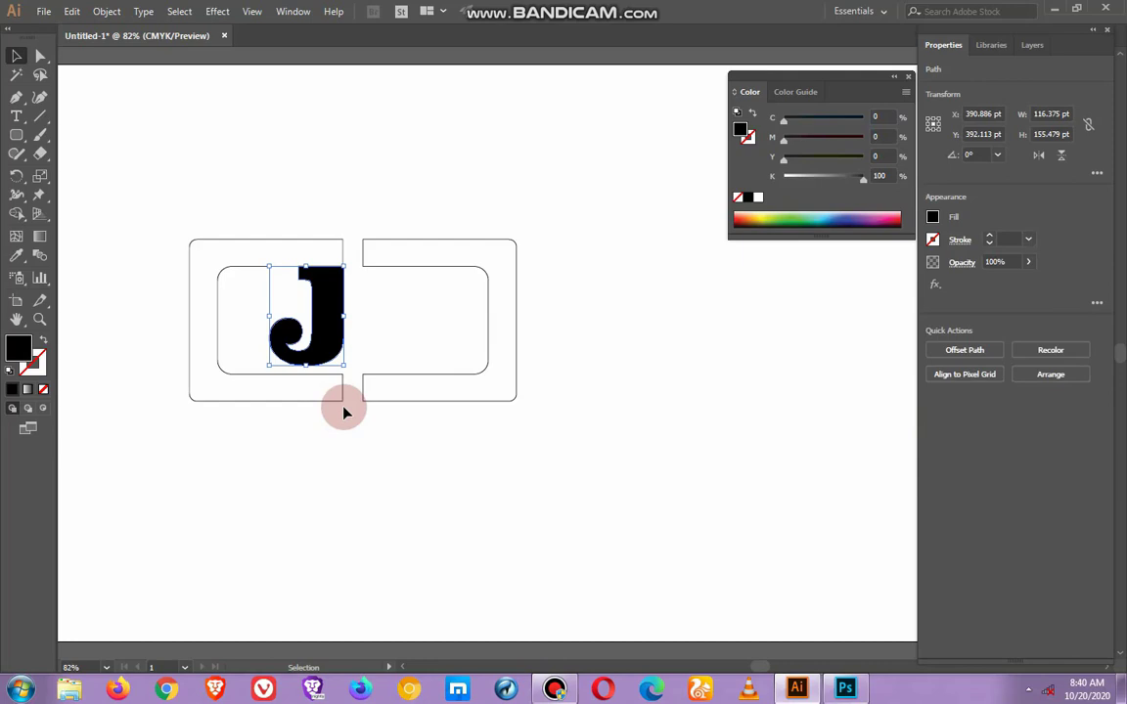
pyautogui.click(330, 455)
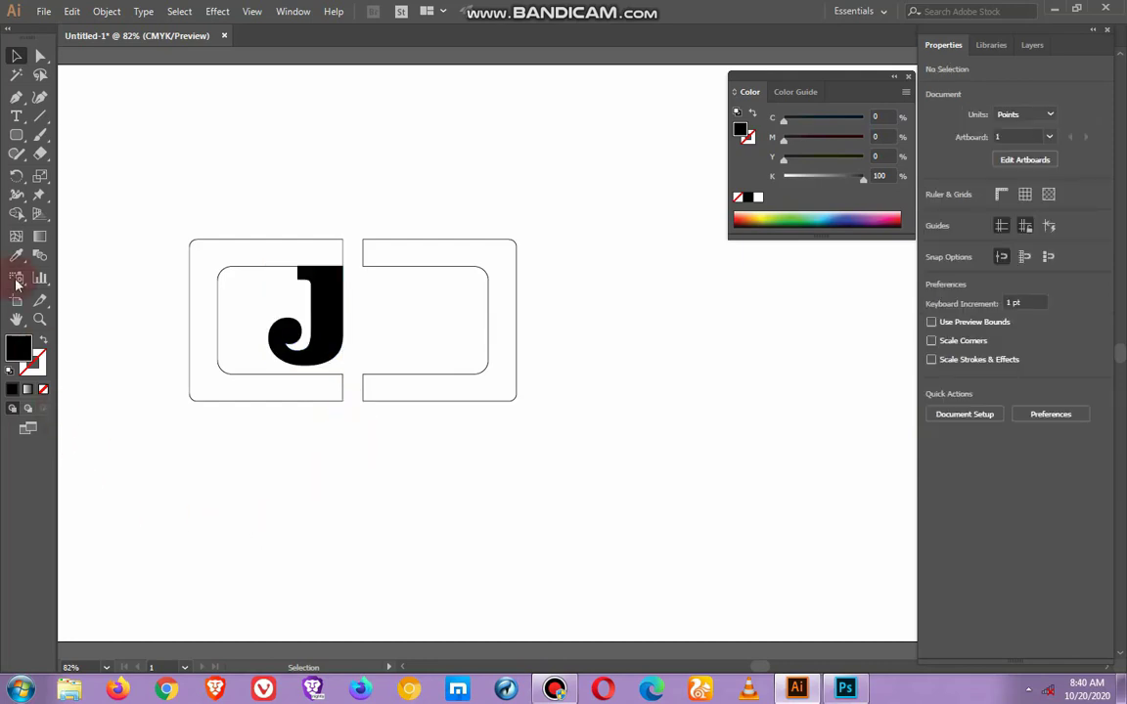
# Add a letter P in Clarendon Blk BT Black, enlarge it to about 210 pt and place it below the C shapes.
pyautogui.click(17, 115)
pyautogui.click(327, 506)
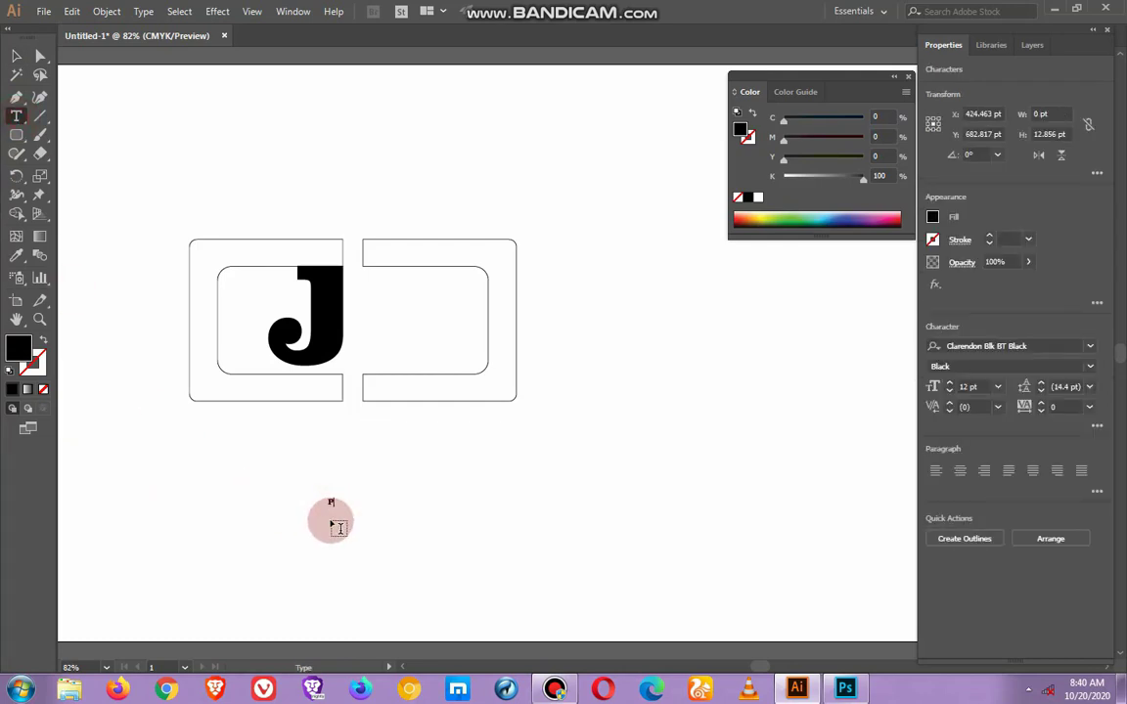
pyautogui.write('P')
pyautogui.press('Escape')
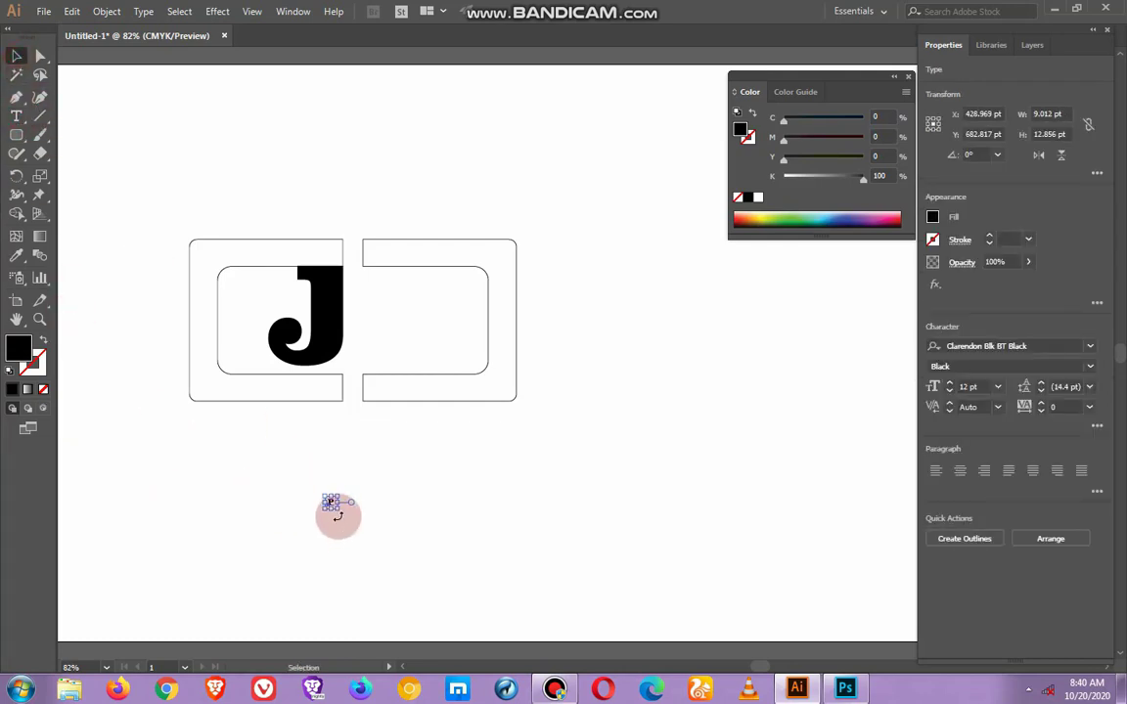
pyautogui.moveTo(339, 509); pyautogui.dragTo(395, 600)
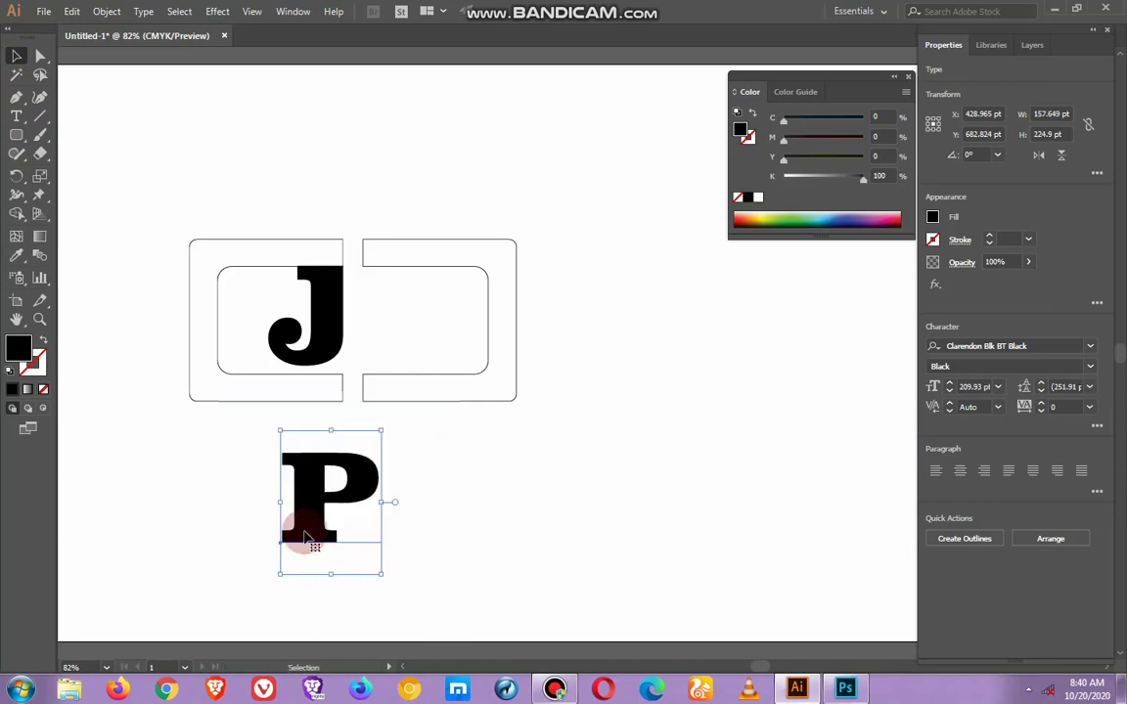
pyautogui.moveTo(303, 519); pyautogui.dragTo(379, 515)
# Expand the letter P with Object and Fill enabled, and ungroup the result.
pyautogui.click(382, 495)
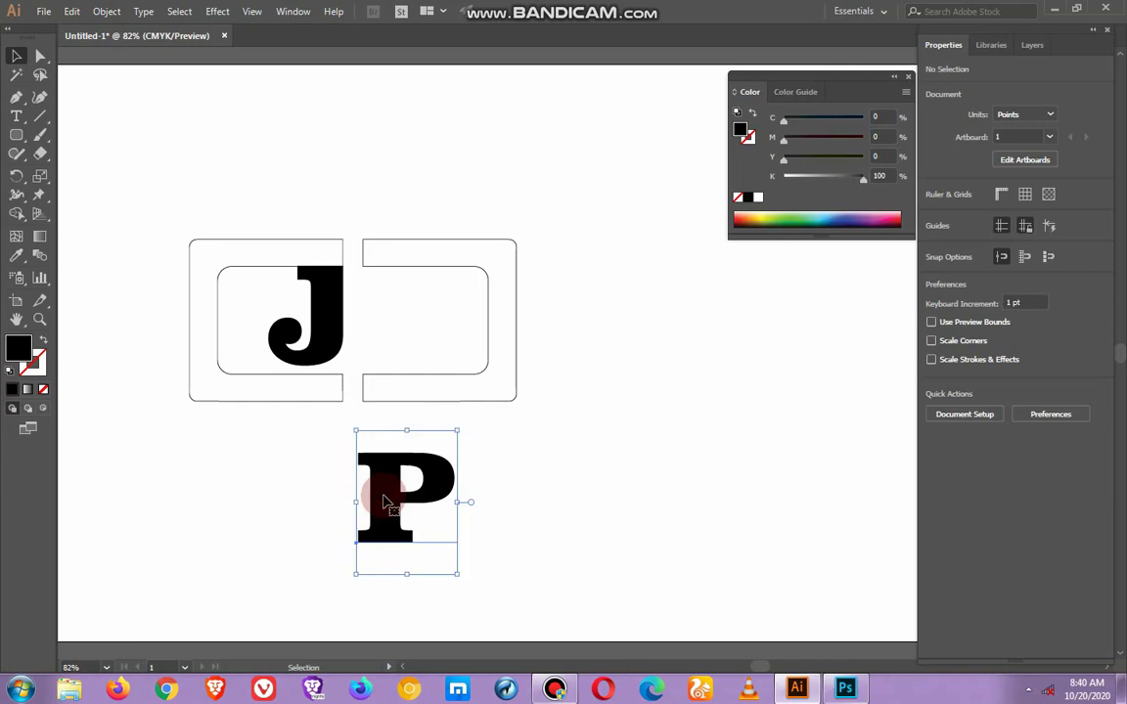
pyautogui.click(103, 12)
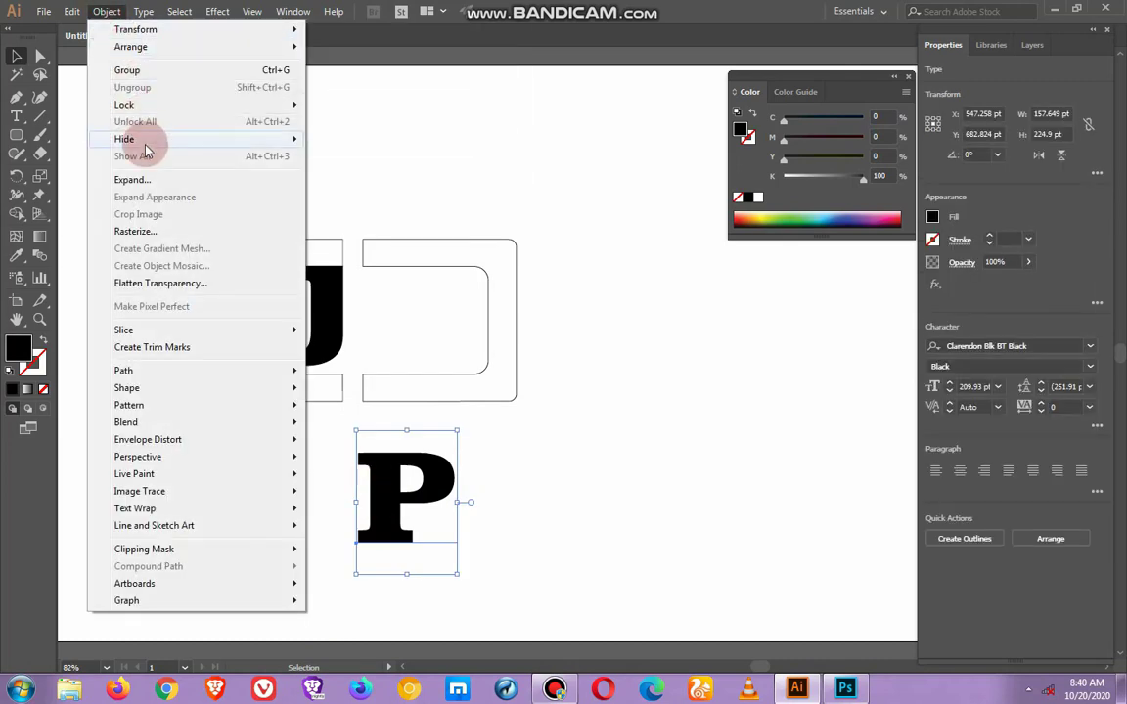
pyautogui.click(145, 180)
pyautogui.click(490, 411)
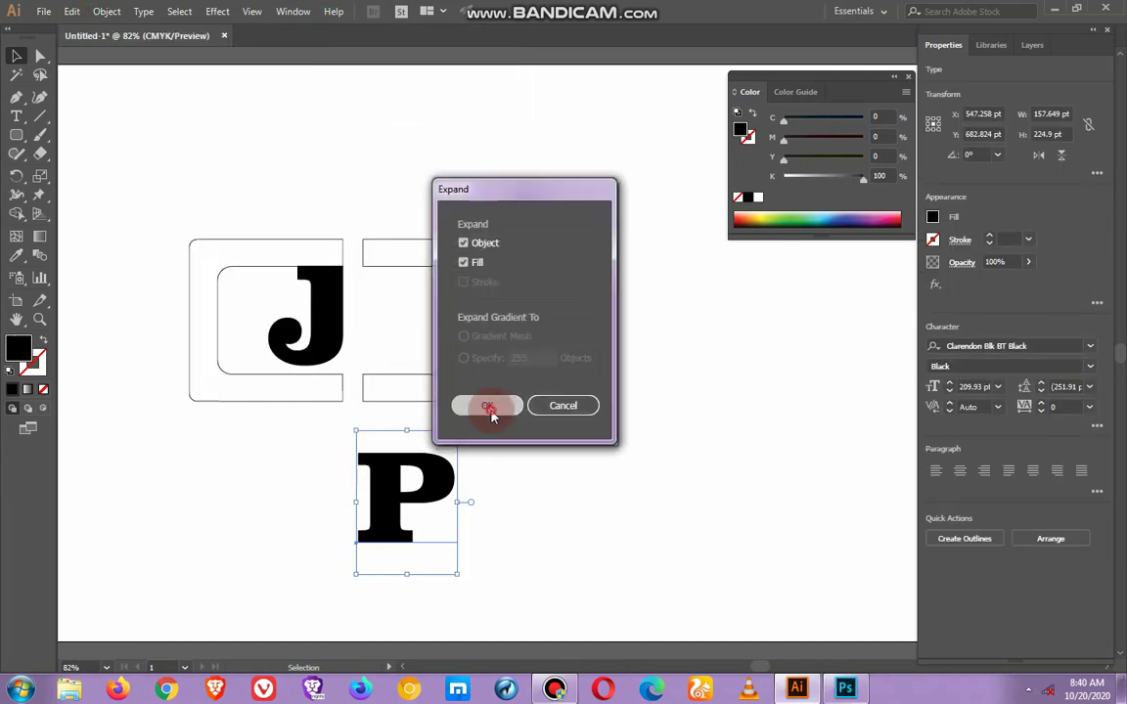
pyautogui.click(106, 12)
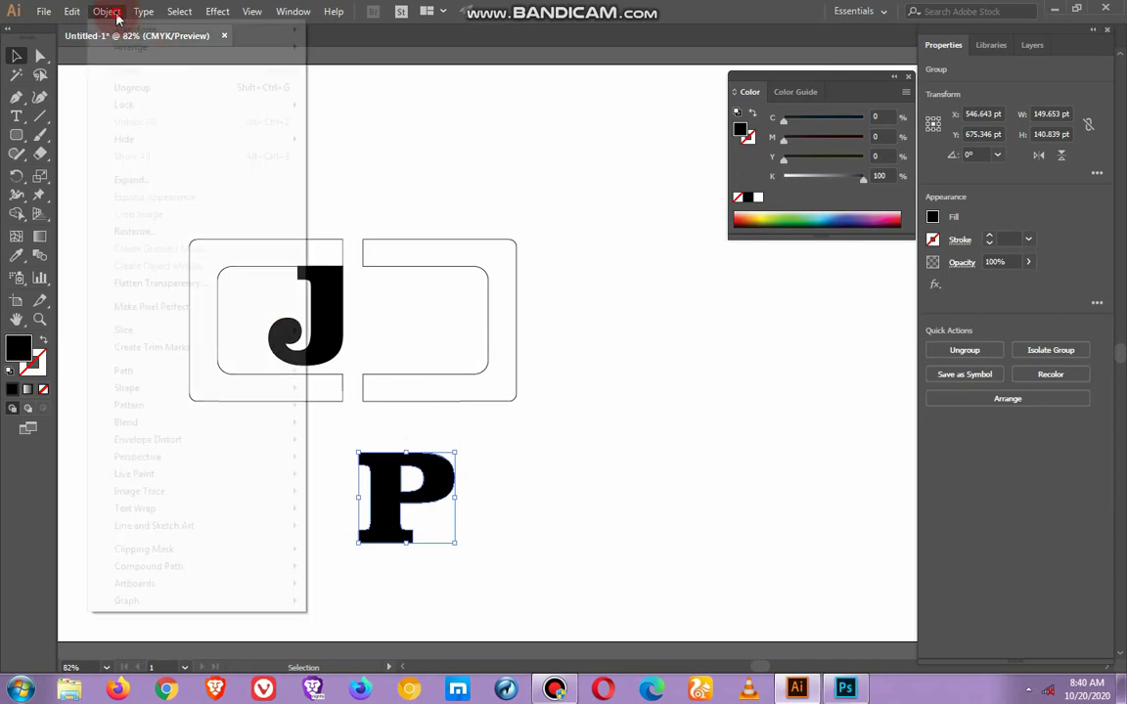
pyautogui.click(142, 88)
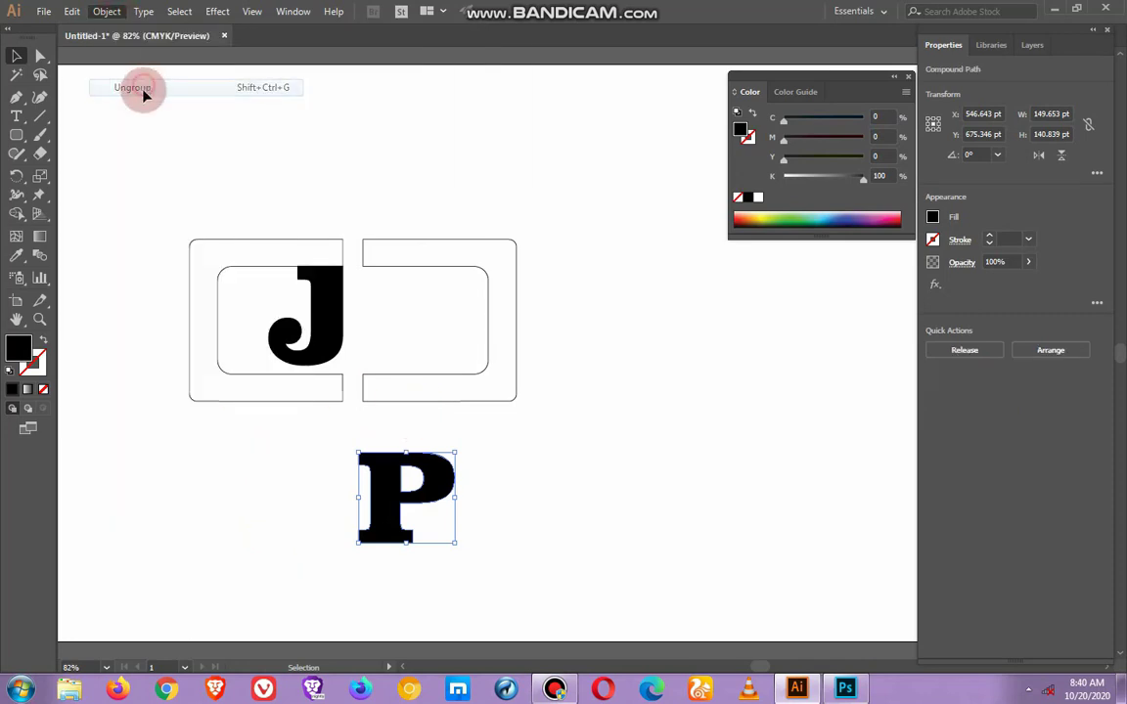
pyautogui.click(148, 210)
# Draw a rounded rectangle about 74 by 324 pt over the P's left serifs, with no fill.
pyautogui.click(17, 134)
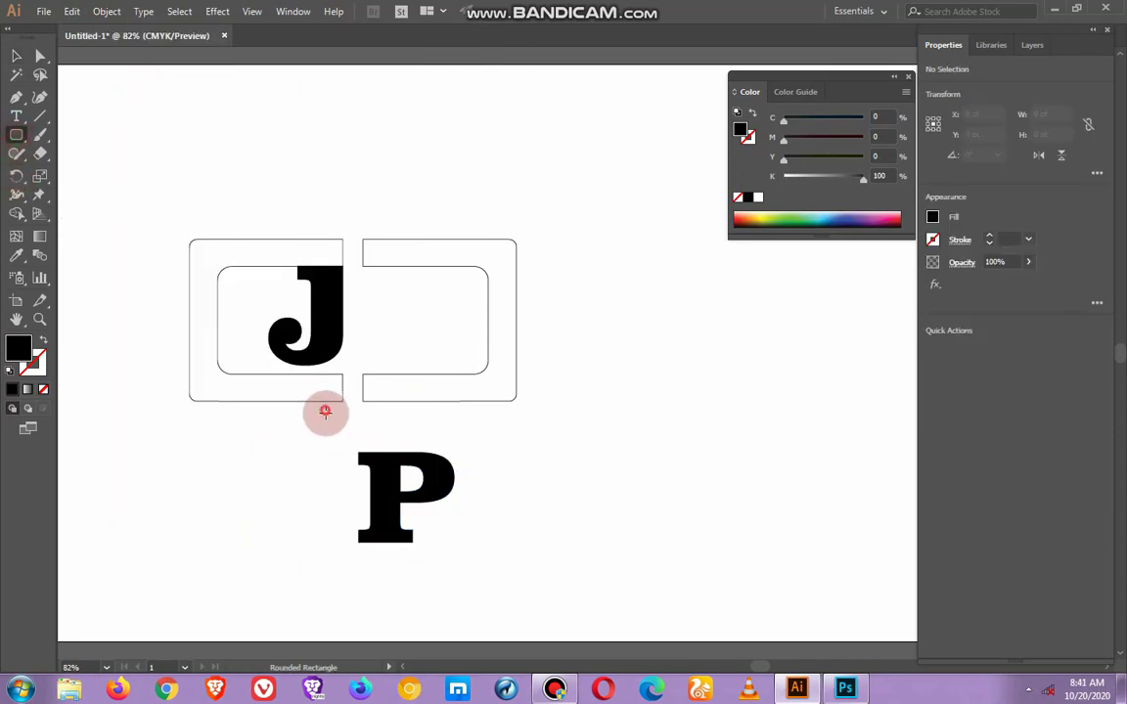
pyautogui.moveTo(325, 412); pyautogui.dragTo(372, 617)
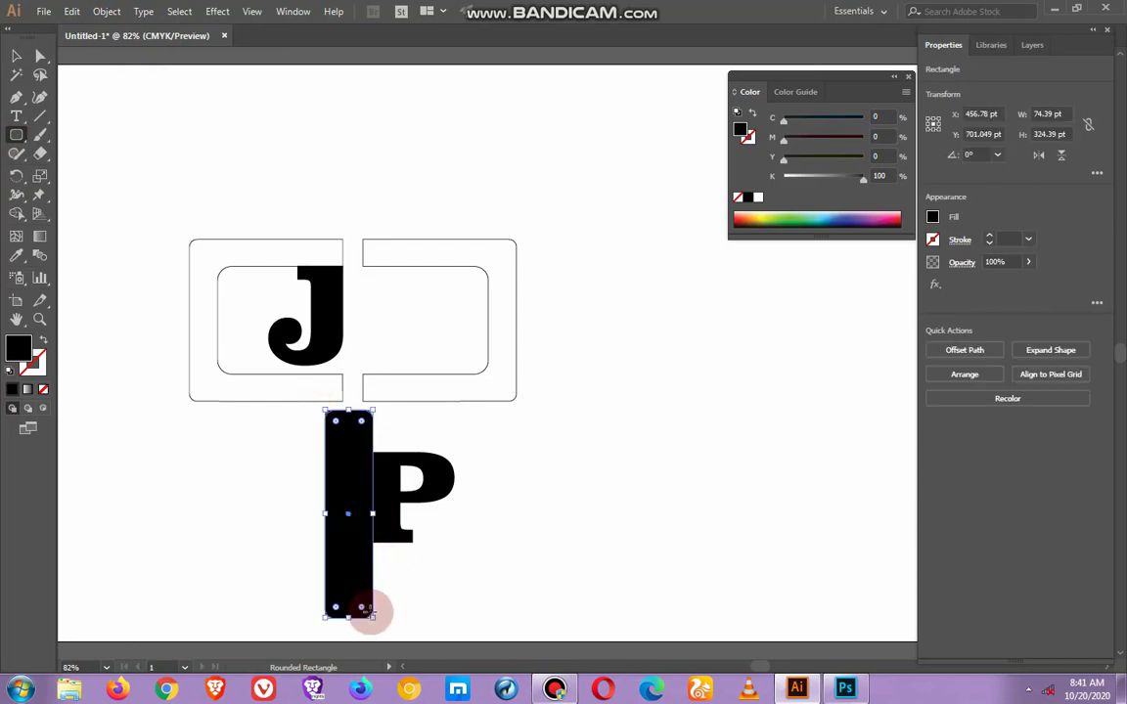
pyautogui.click(43, 391)
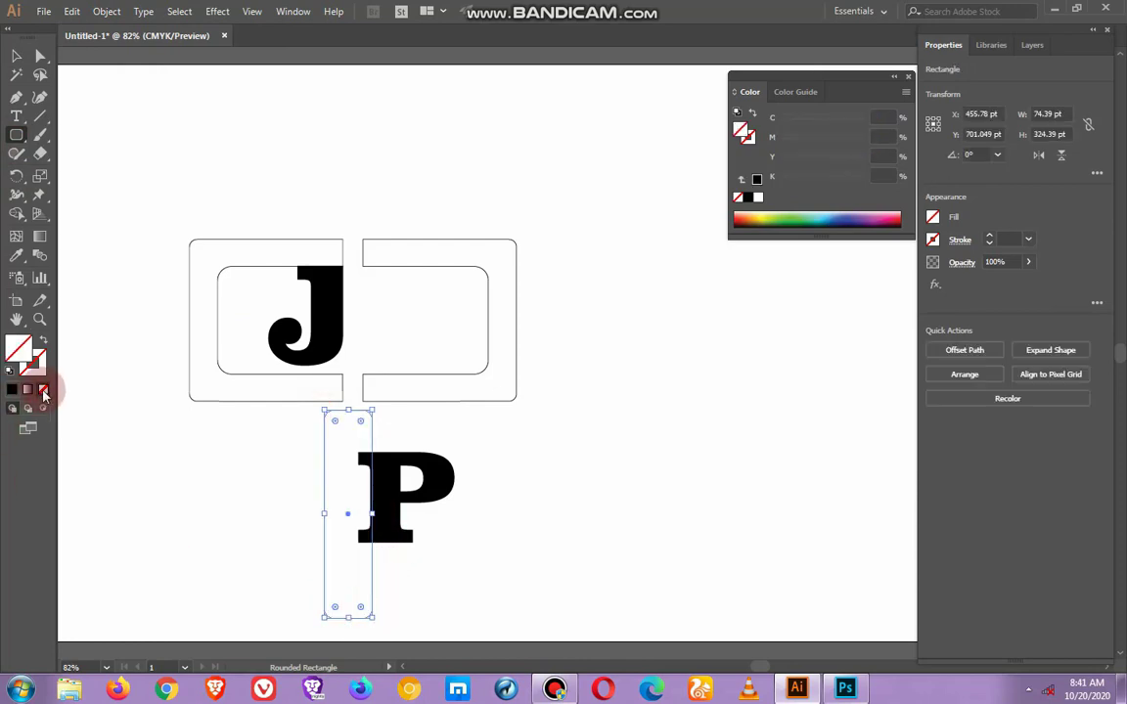
# Subtract the rounded rectangle from the letter P to cut off its left serifs.
pyautogui.click(21, 59)
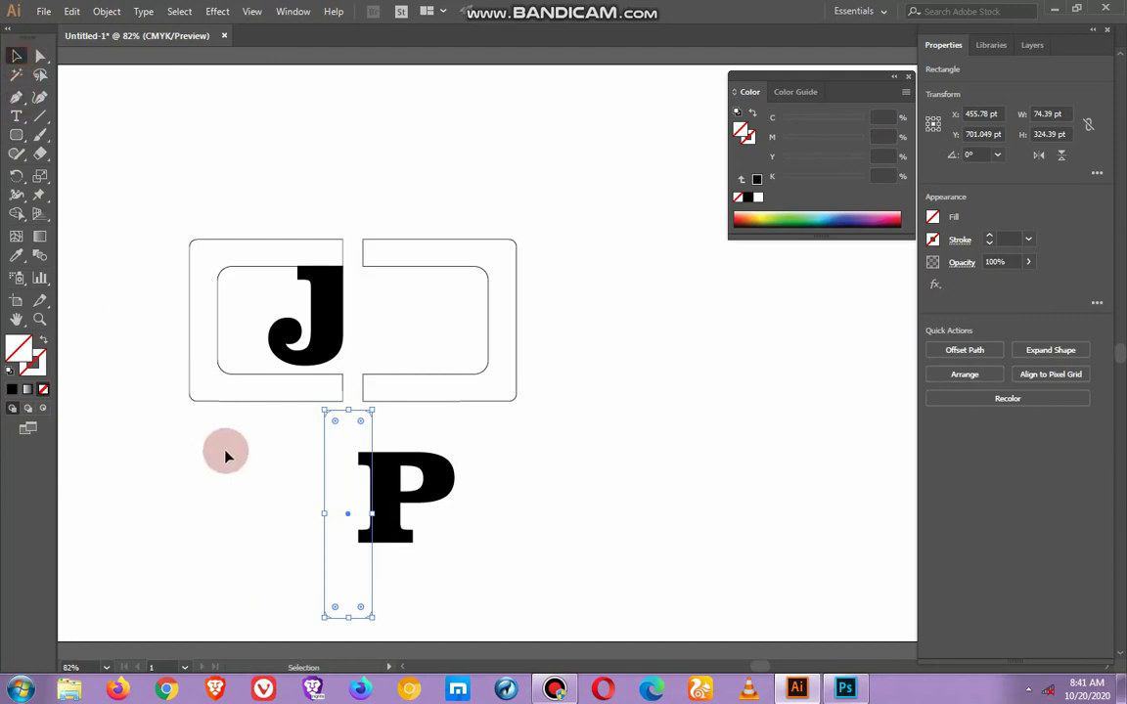
pyautogui.moveTo(258, 426); pyautogui.dragTo(481, 583)
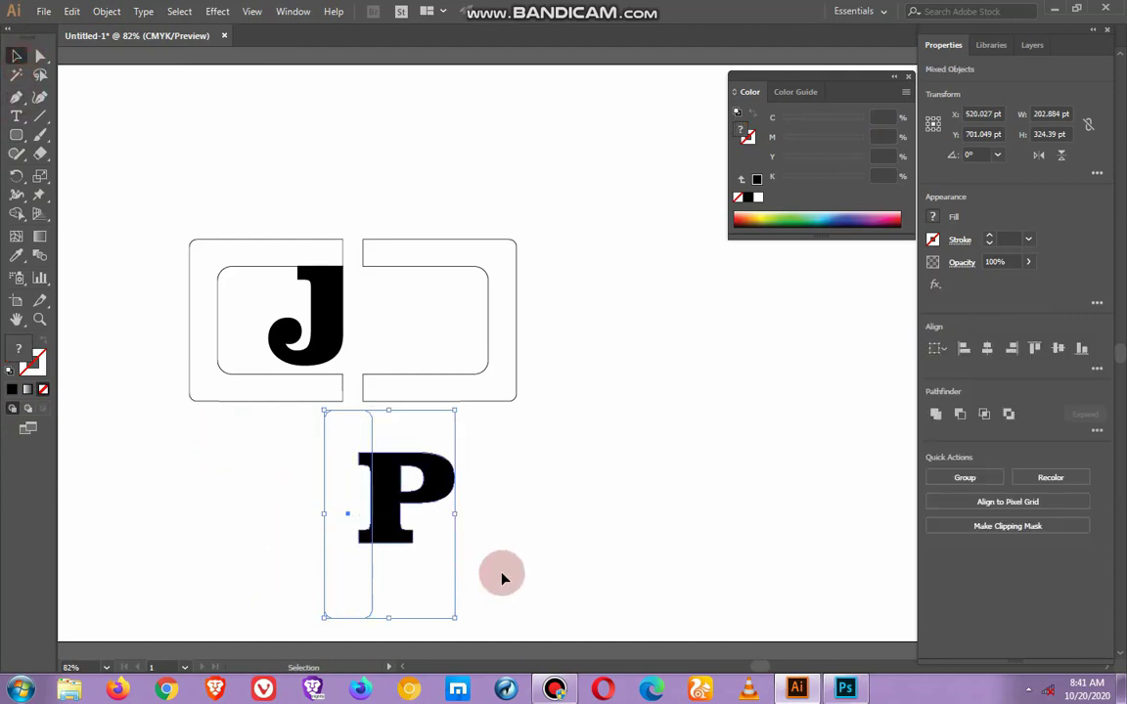
pyautogui.click(959, 410)
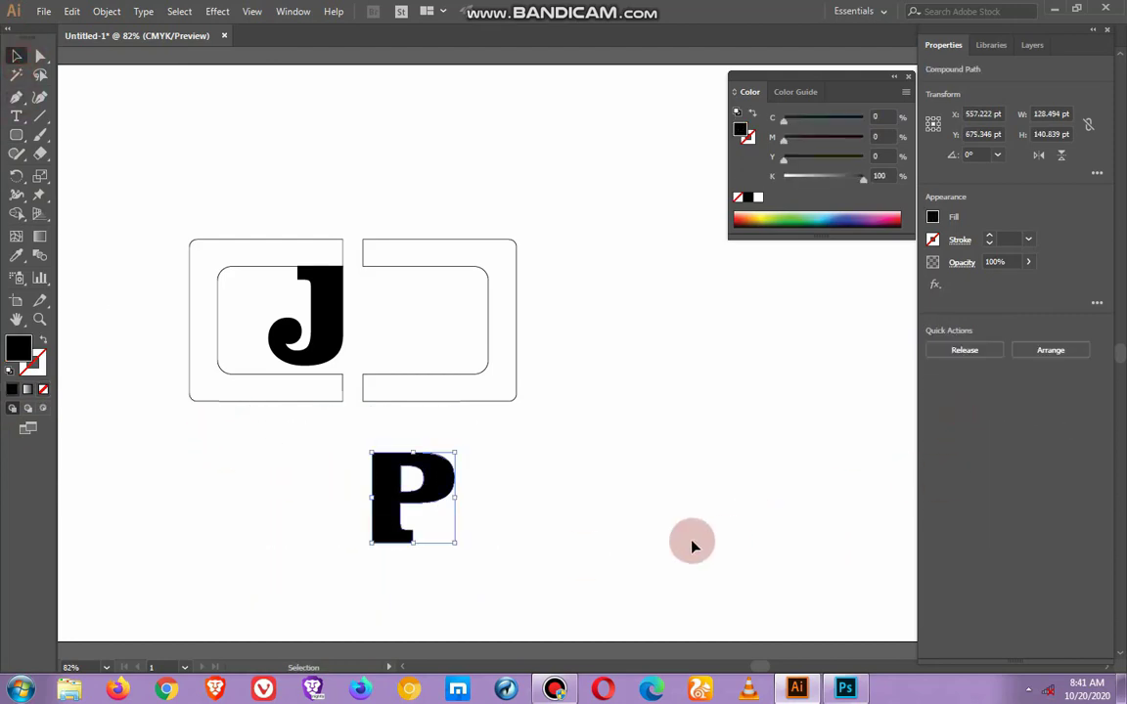
pyautogui.click(415, 579)
# Move the trimmed P inside the right C shape against its open ends and stretch it to about 156 pt high.
pyautogui.moveTo(392, 508); pyautogui.dragTo(422, 368)
pyautogui.click(405, 292)
pyautogui.moveTo(404, 285); pyautogui.dragTo(406, 274)
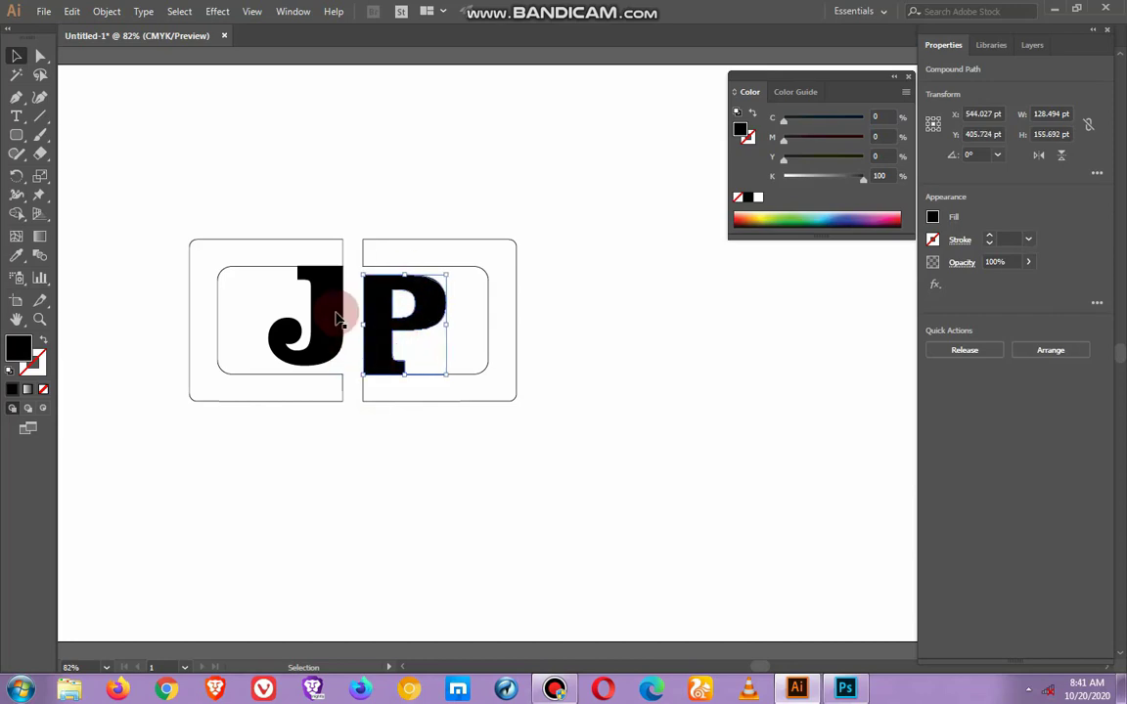
pyautogui.click(322, 420)
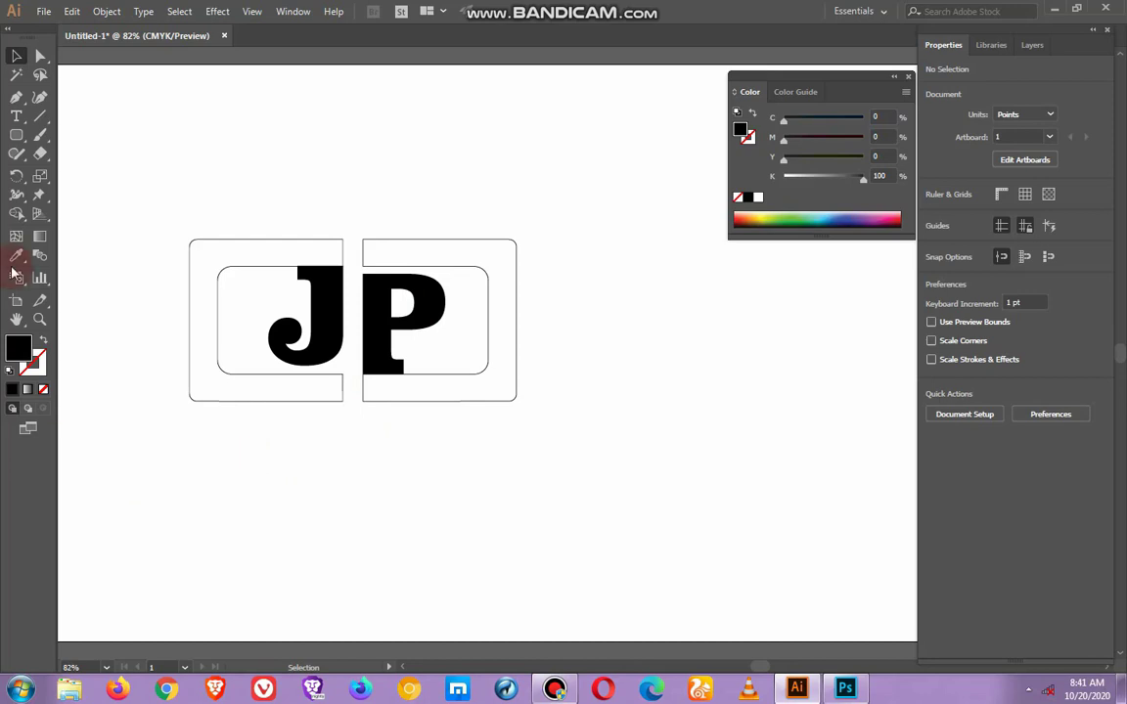
# Add the text "J P COMPANY" just below the C shapes.
pyautogui.click(16, 117)
pyautogui.click(297, 421)
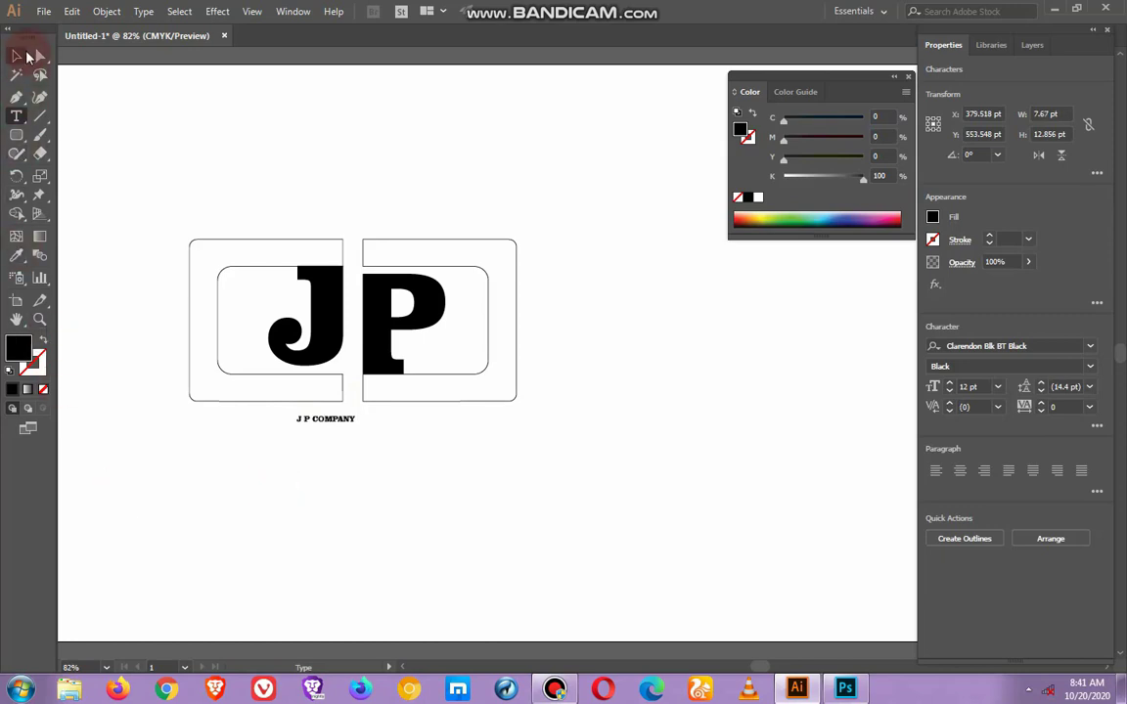
pyautogui.click(18, 59)
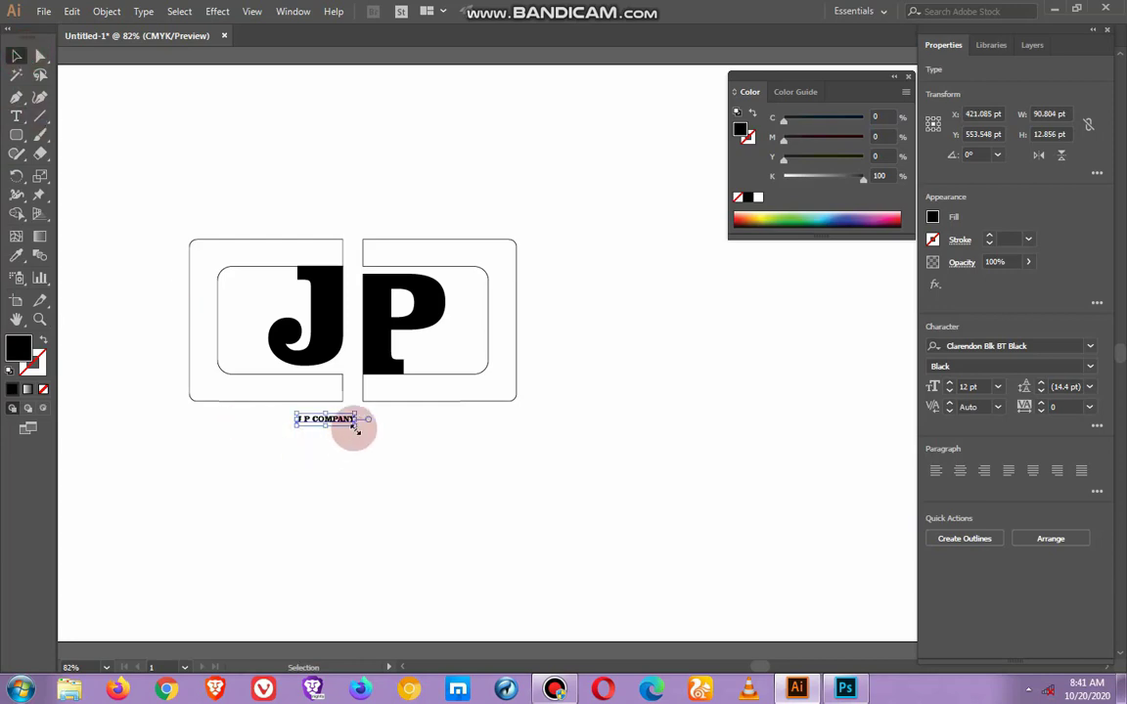
# Enlarge the "J P COMPANY" text to about 43 pt and position it directly beneath the two C shapes.
pyautogui.moveTo(356, 427); pyautogui.dragTo(476, 458)
pyautogui.moveTo(402, 436); pyautogui.dragTo(380, 423)
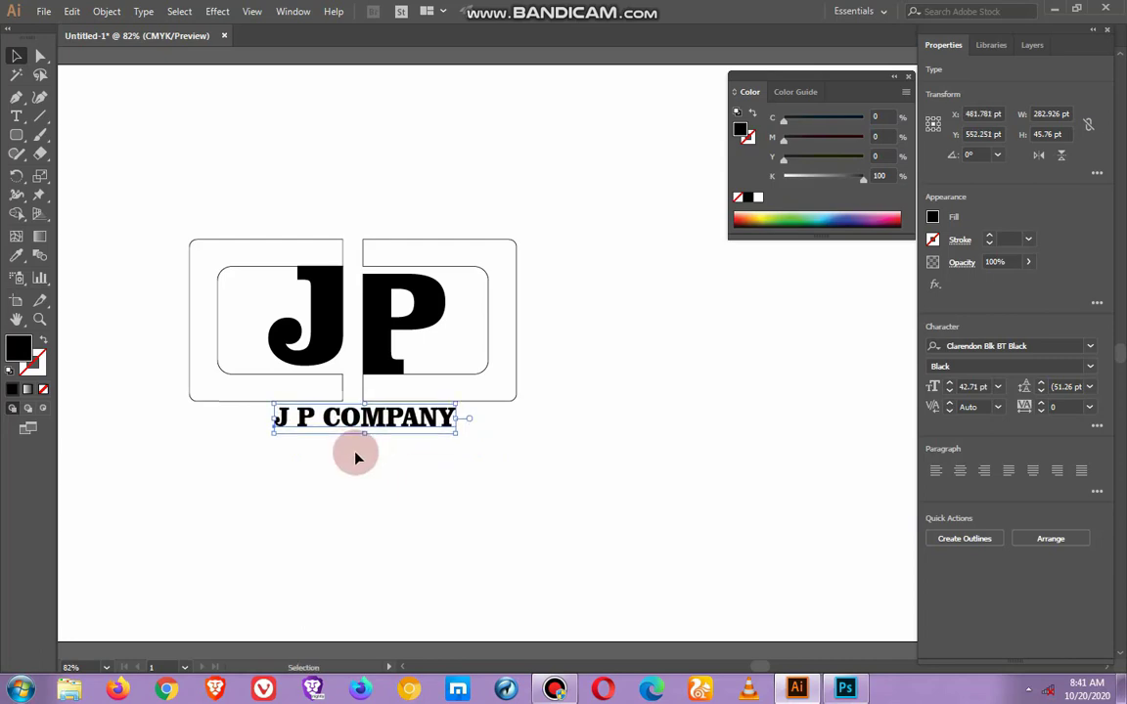
pyautogui.press('Right')
pyautogui.press('Right')
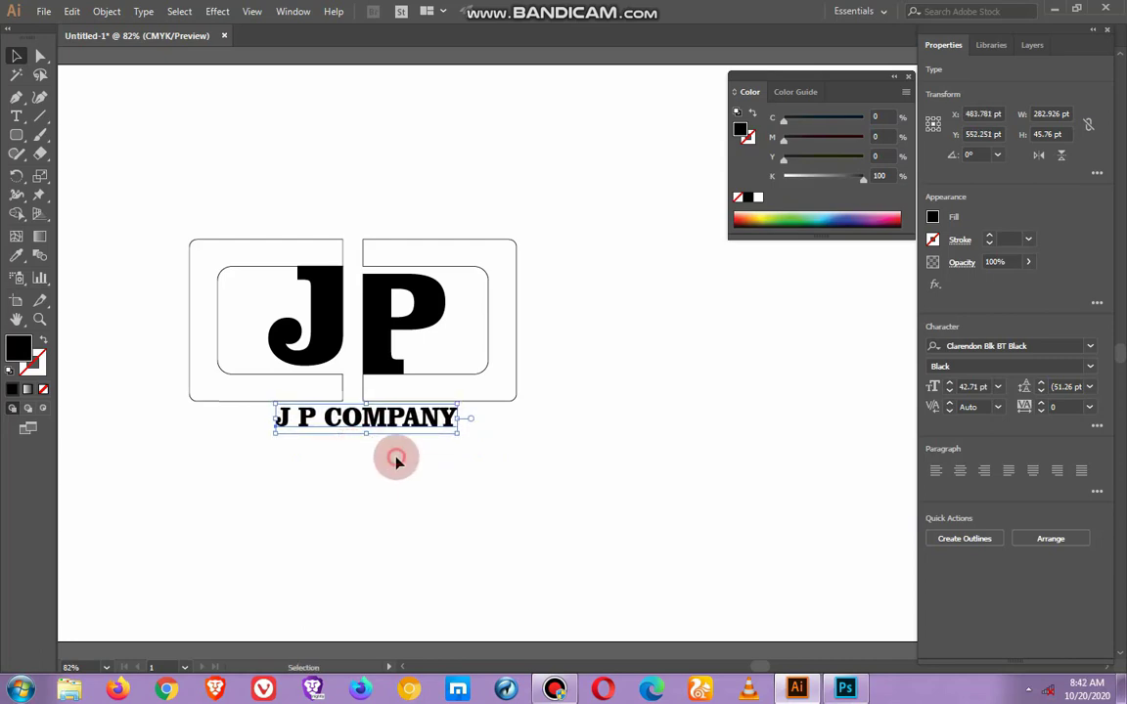
pyautogui.click(396, 460)
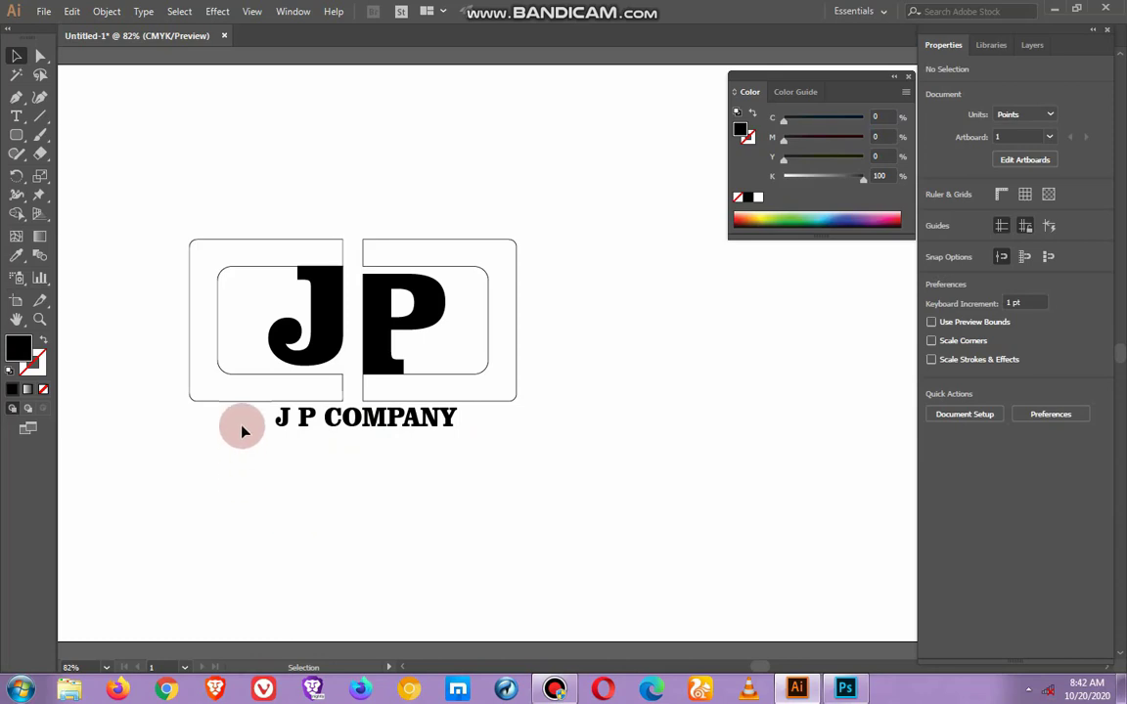
# Expand the "J P COMPANY" text with Object and Fill enabled, and ungroup it.
pyautogui.moveTo(244, 421); pyautogui.dragTo(466, 445)
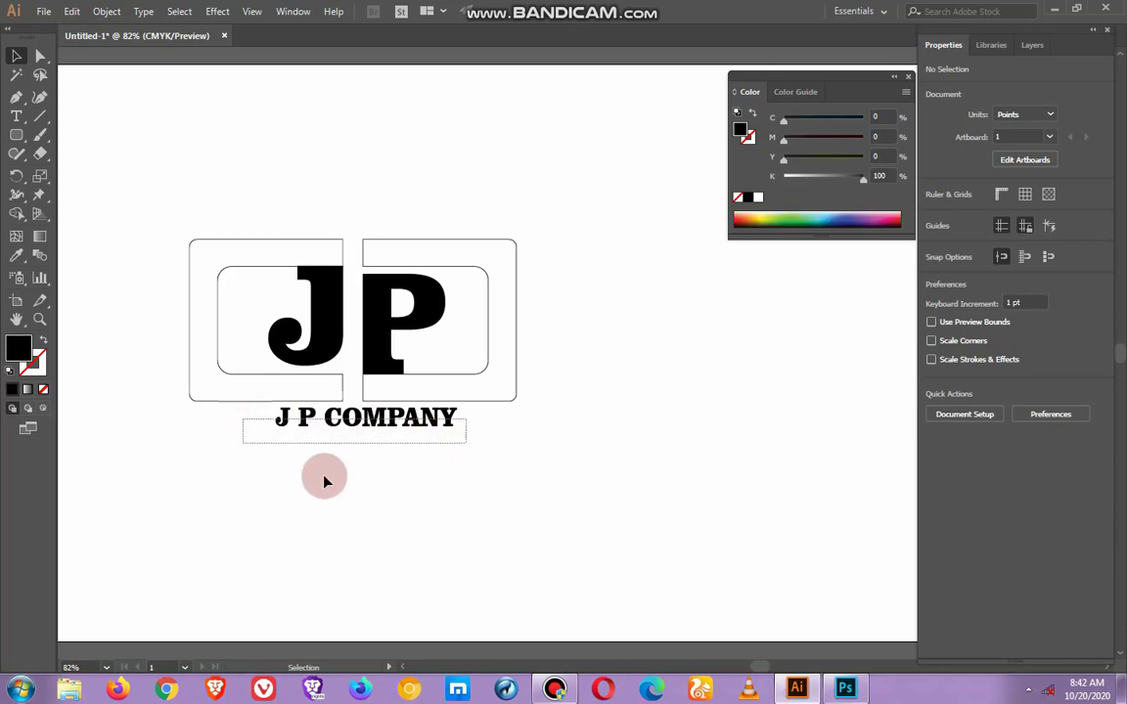
pyautogui.click(105, 12)
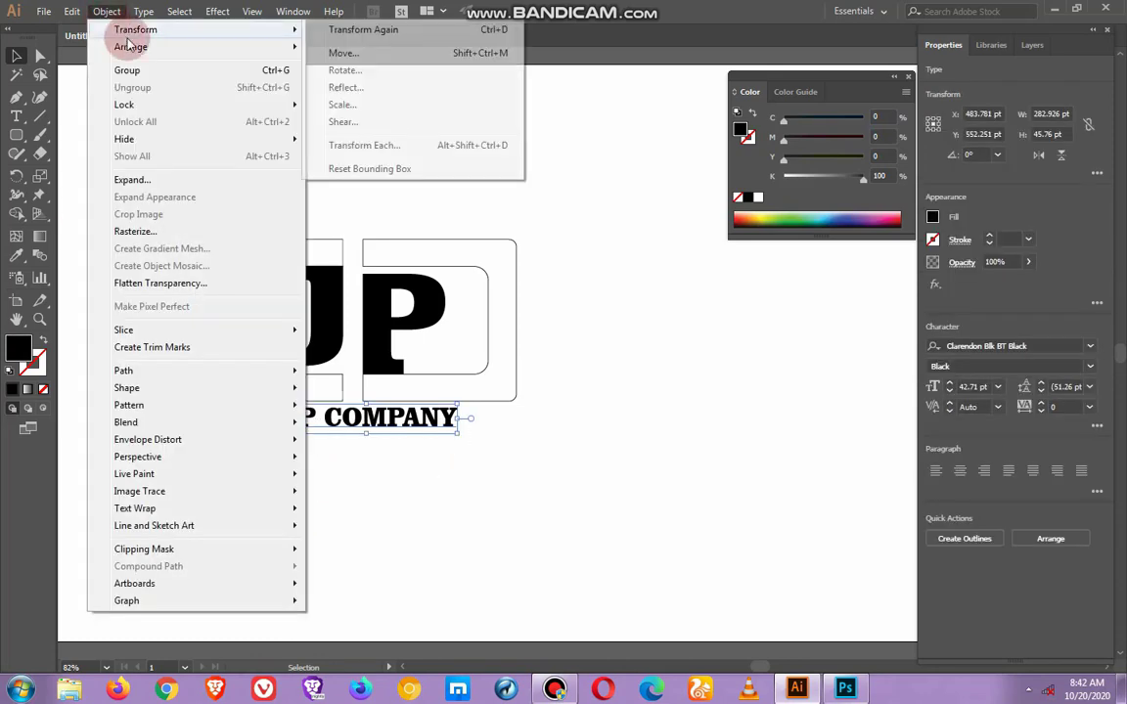
pyautogui.click(144, 177)
pyautogui.click(480, 402)
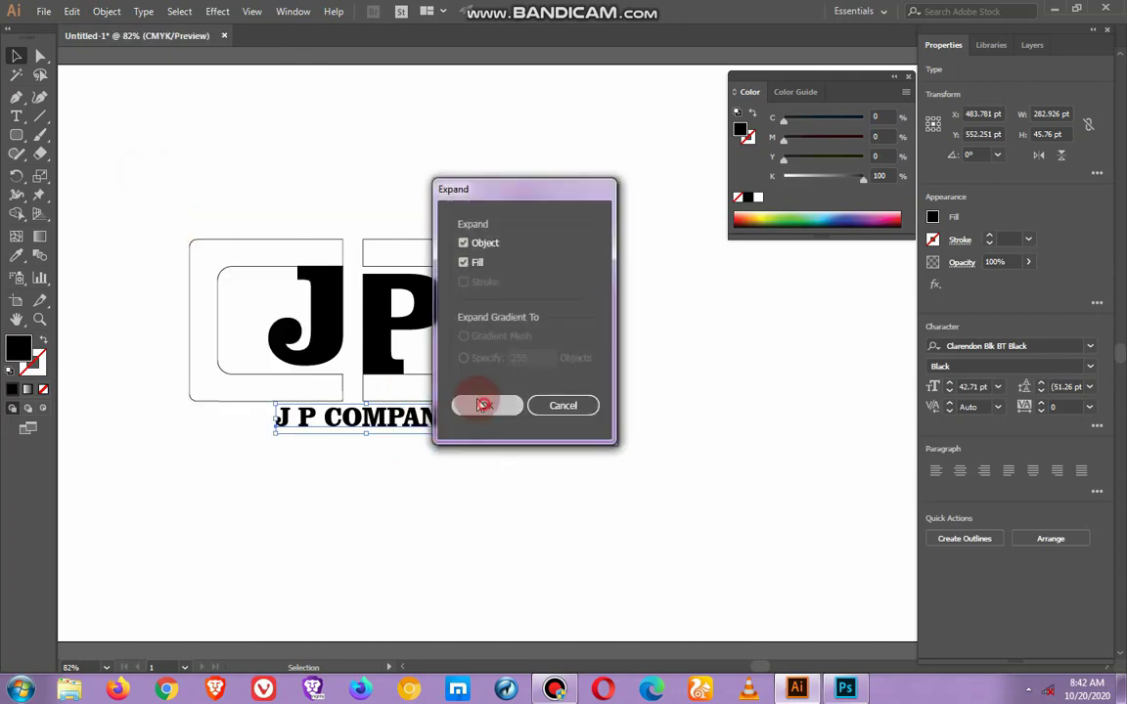
pyautogui.click(116, 12)
pyautogui.click(157, 88)
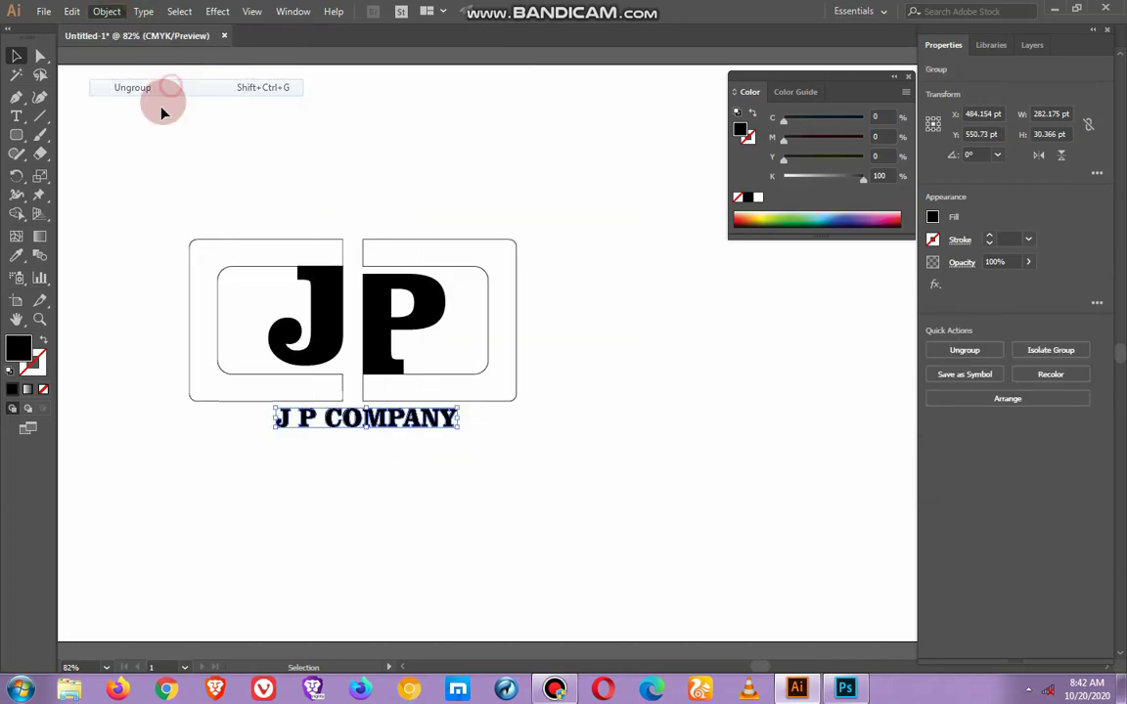
pyautogui.click(333, 462)
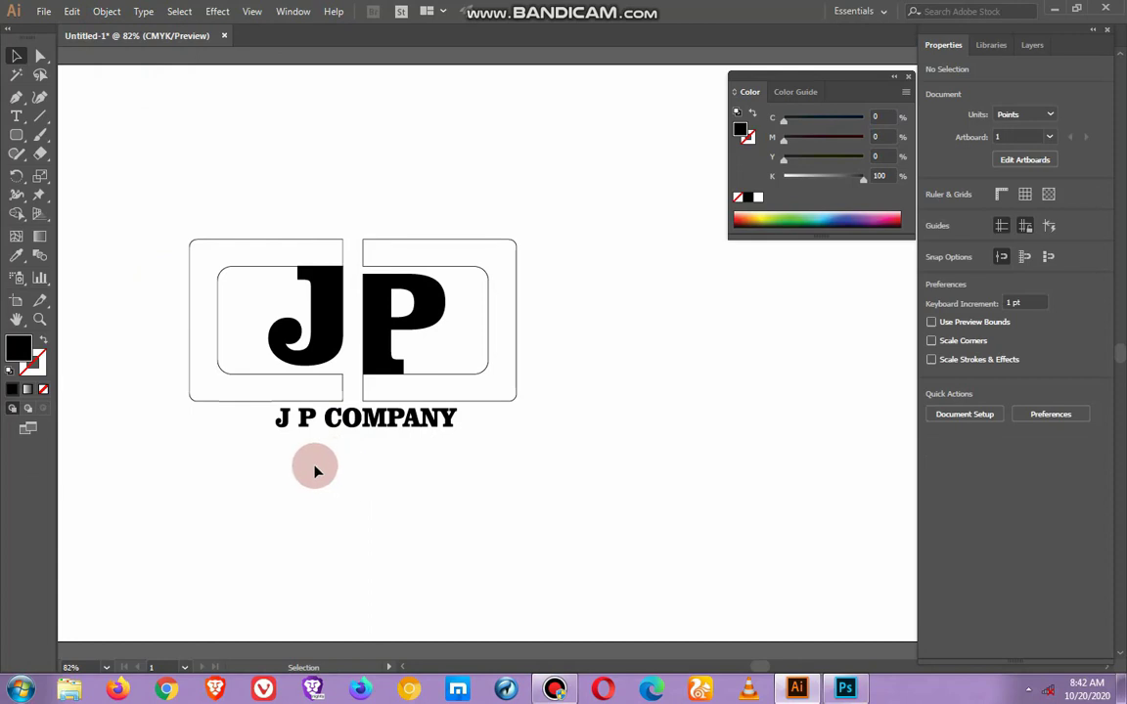
# Fill the left C shape, the J and the caption's "J P" with orange-red from the High Contrast 3 color harmony.
pyautogui.moveTo(315, 471); pyautogui.dragTo(252, 359)
pyautogui.moveTo(240, 285); pyautogui.dragTo(223, 188)
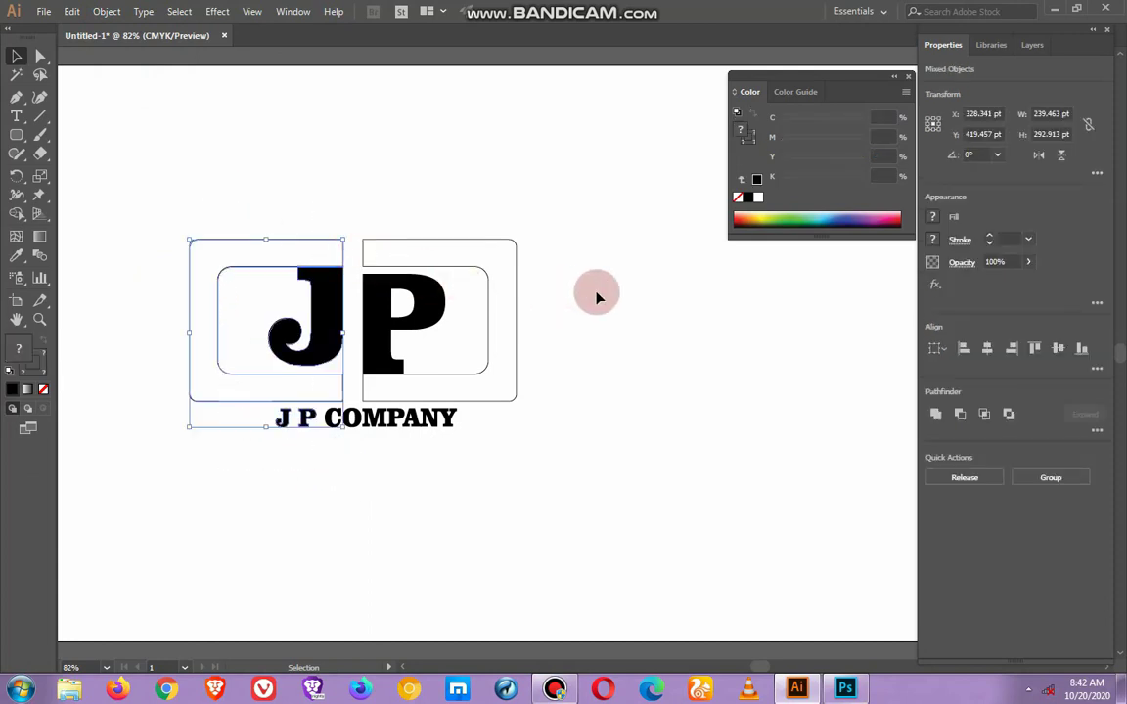
pyautogui.click(799, 97)
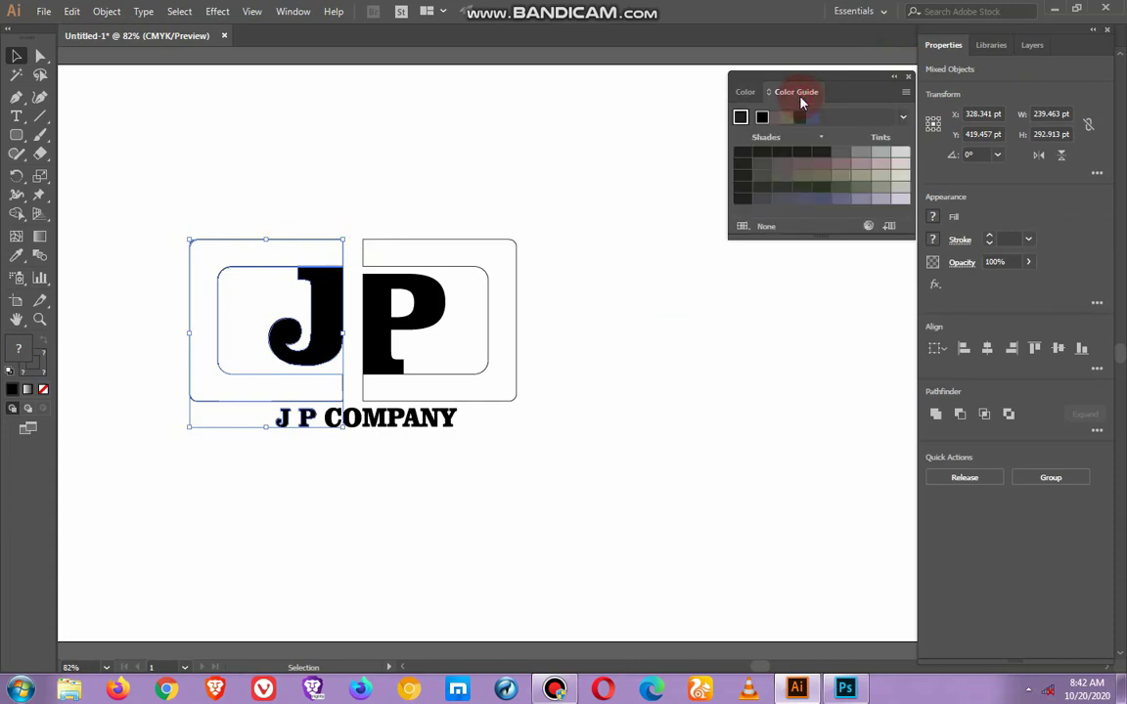
pyautogui.click(901, 119)
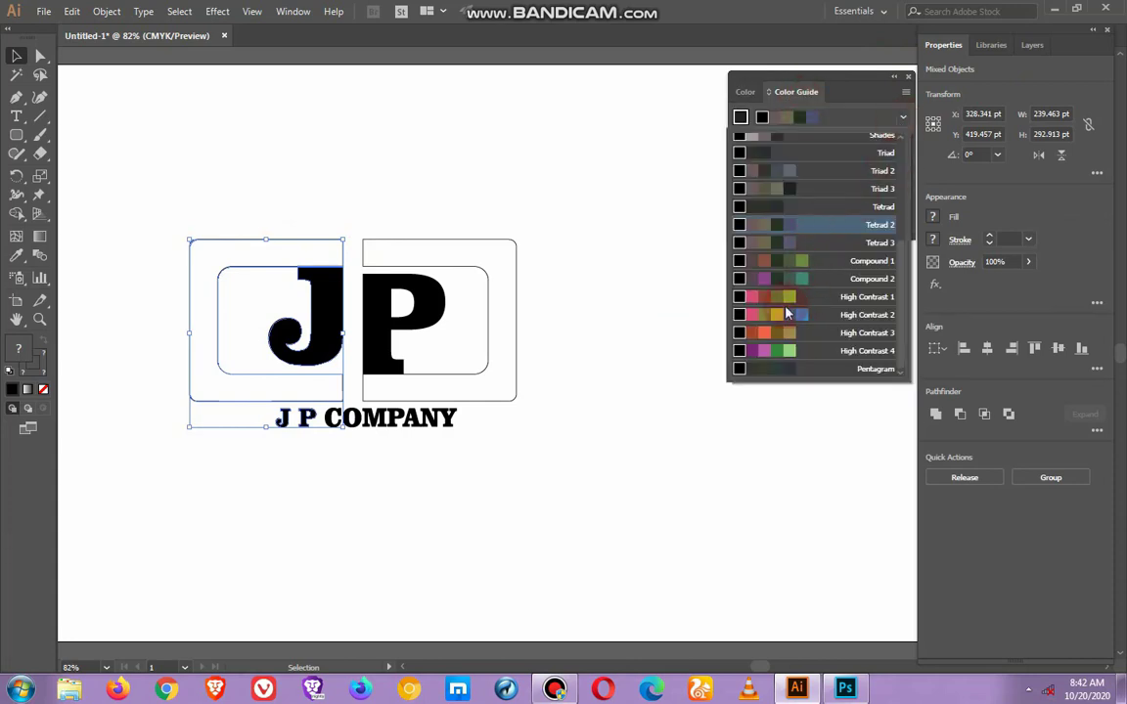
pyautogui.click(769, 337)
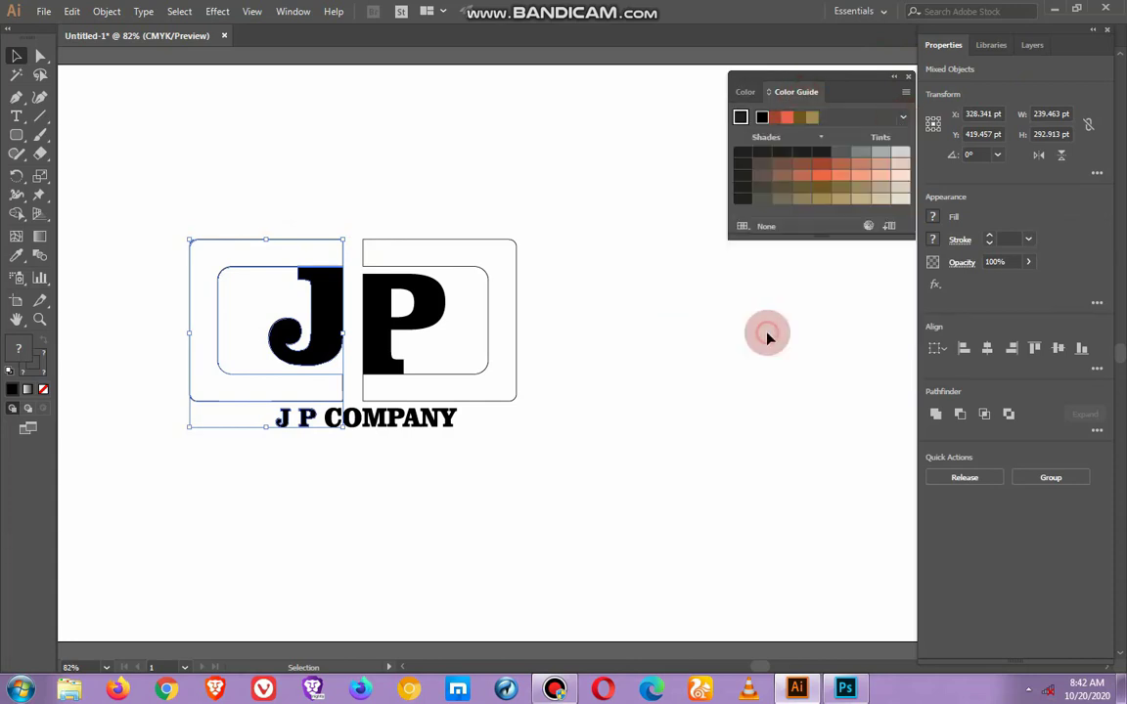
pyautogui.click(788, 119)
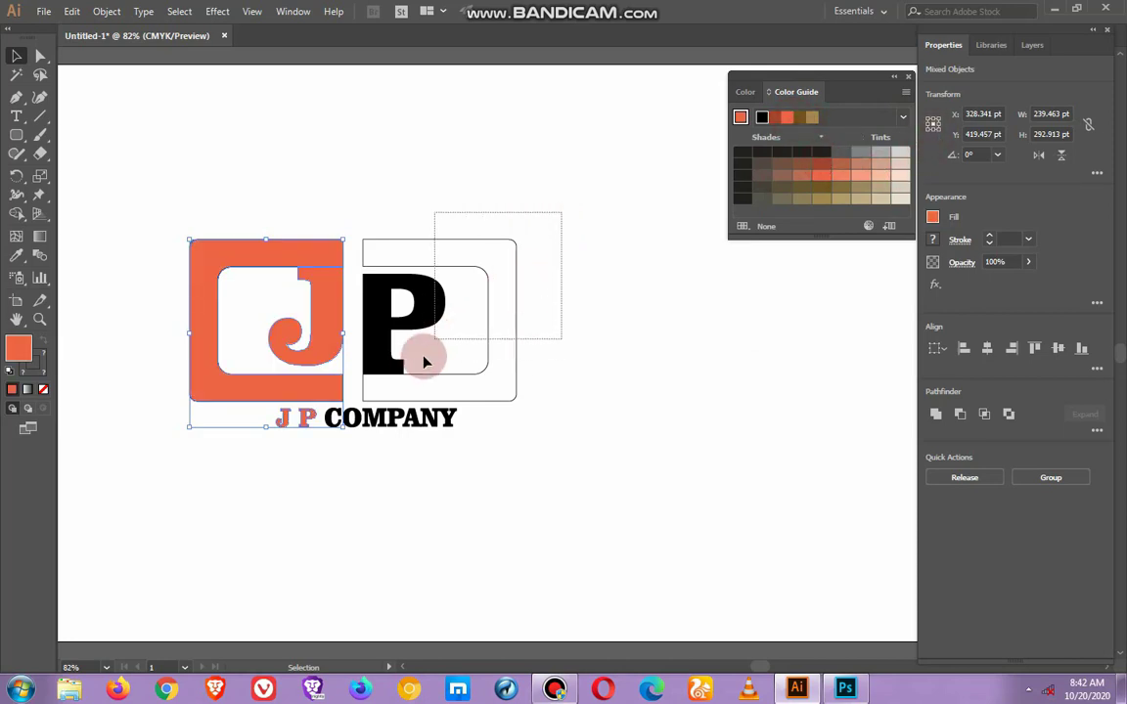
# Fill the right C shape, the P and the word "COMPANY" with light green from the High Contrast 4 color harmony.
pyautogui.click(383, 387)
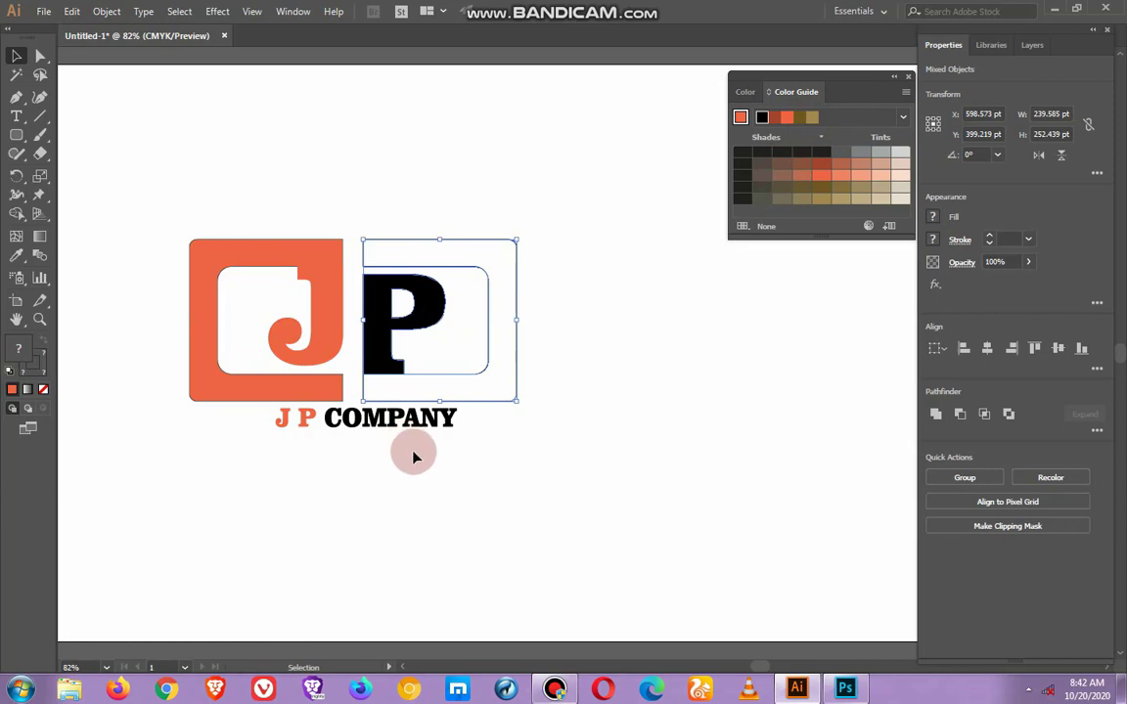
pyautogui.moveTo(470, 447); pyautogui.dragTo(333, 420)
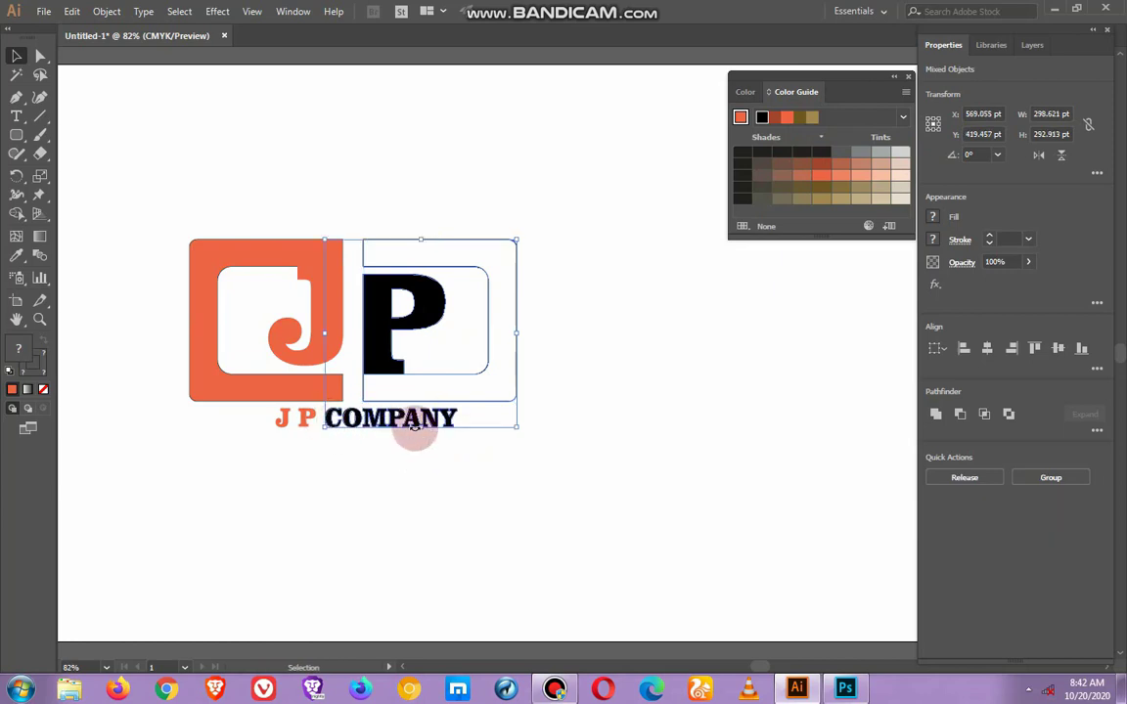
pyautogui.click(903, 118)
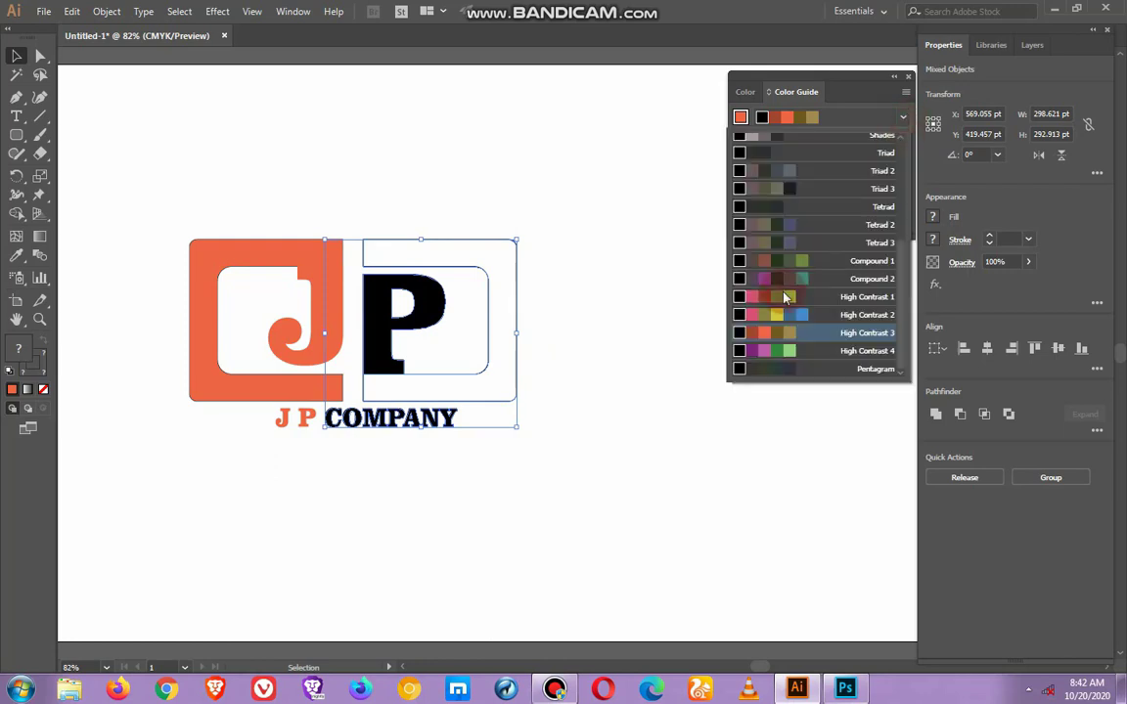
pyautogui.click(780, 352)
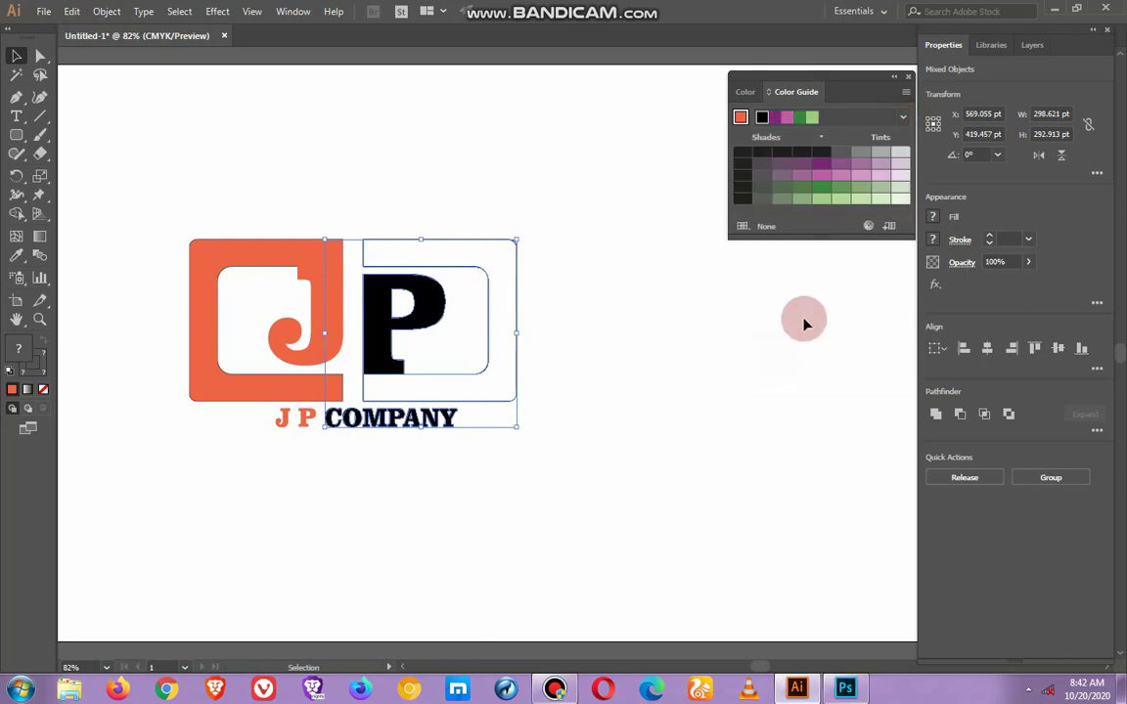
pyautogui.click(841, 199)
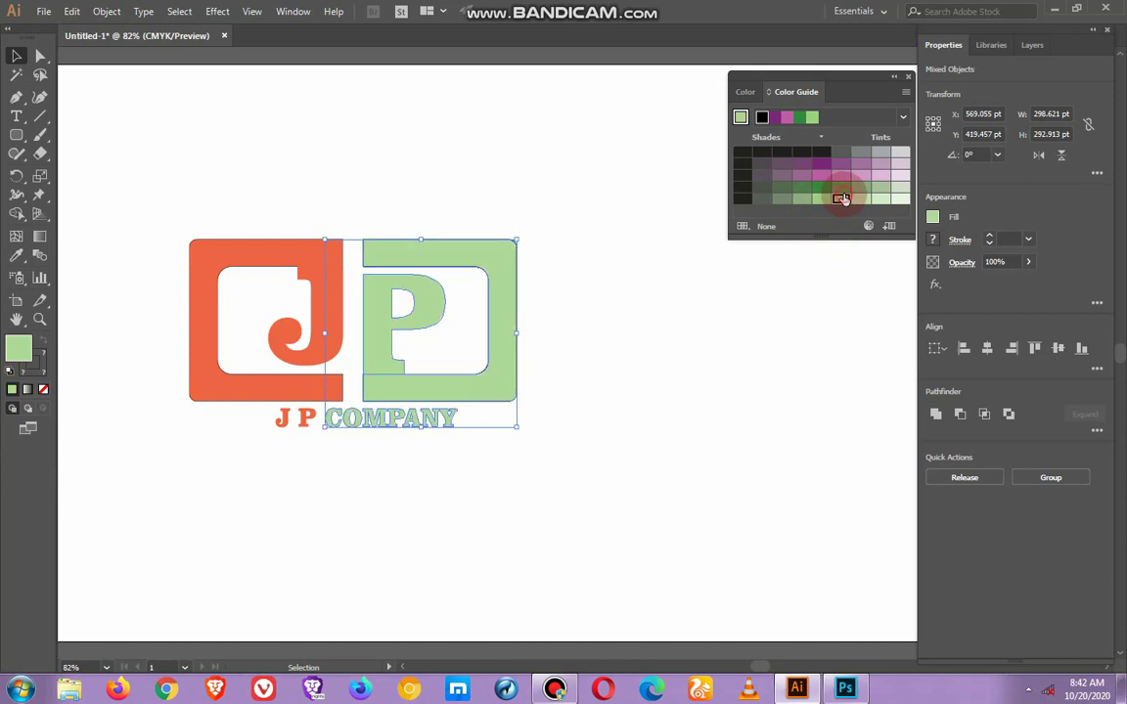
pyautogui.click(814, 118)
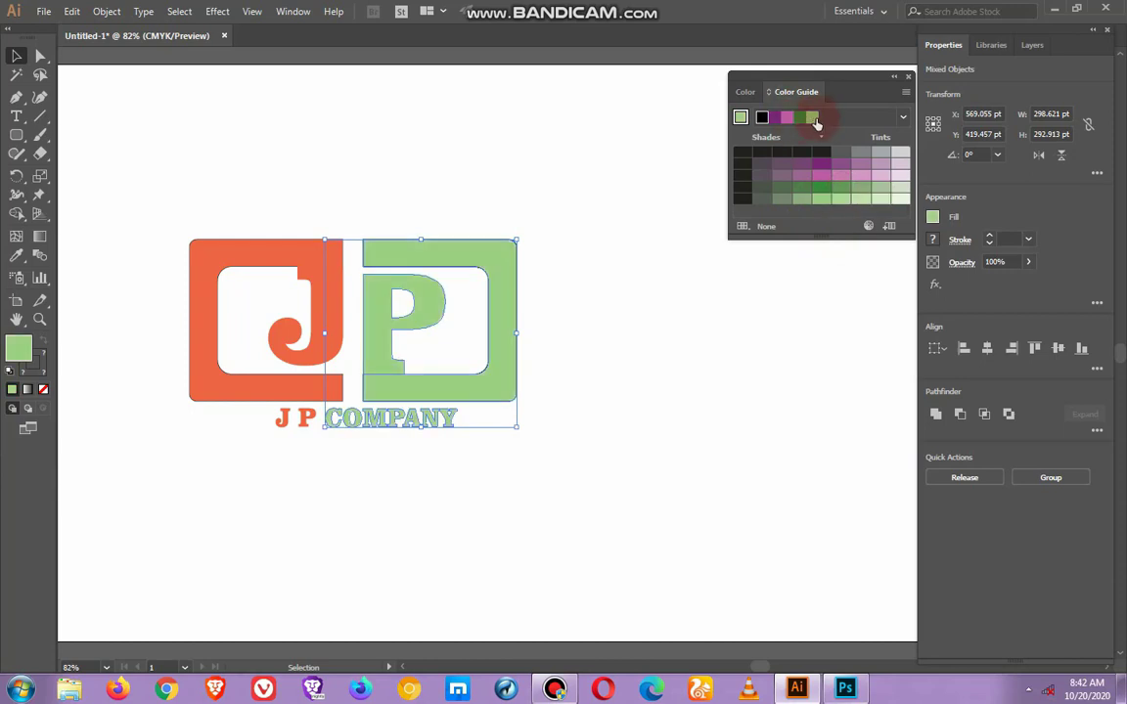
pyautogui.click(765, 322)
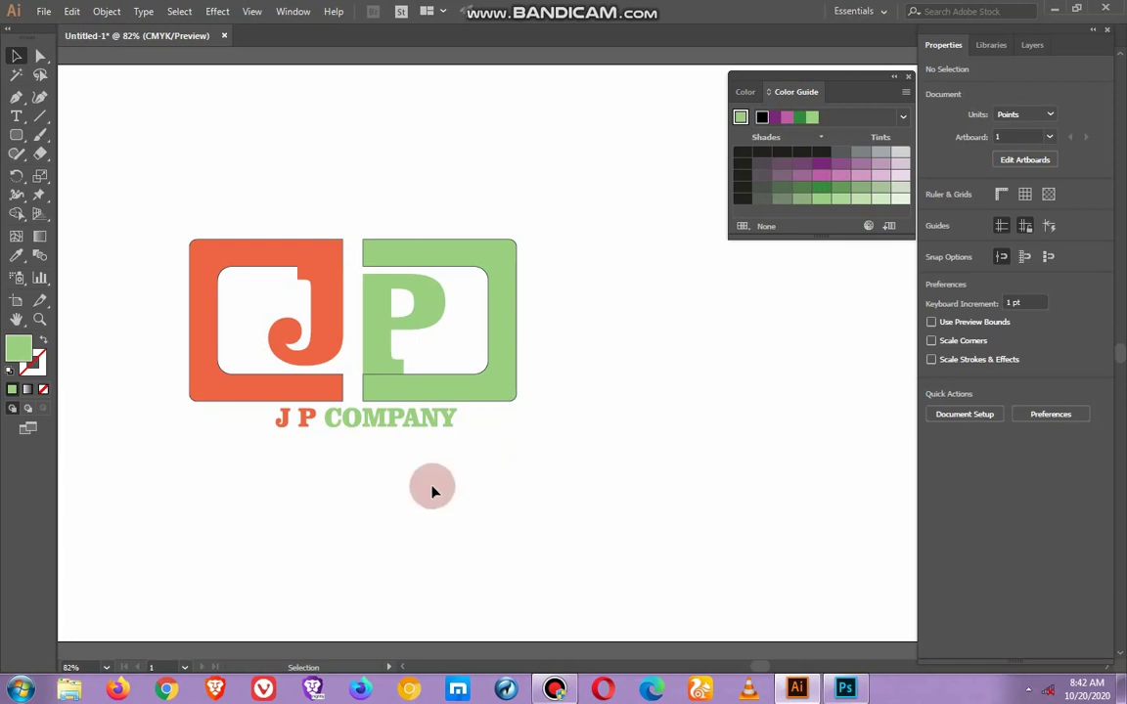
# Remove the stroke from both C shapes and the large J and P letters.
pyautogui.moveTo(154, 203); pyautogui.dragTo(603, 408)
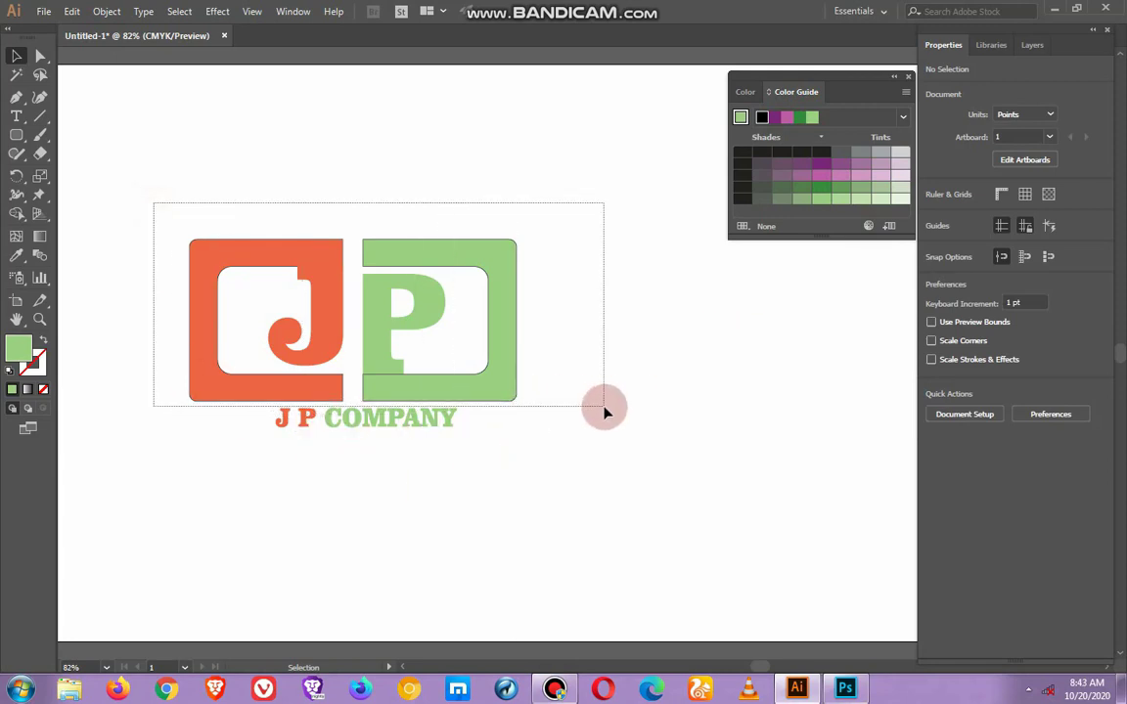
pyautogui.click(39, 378)
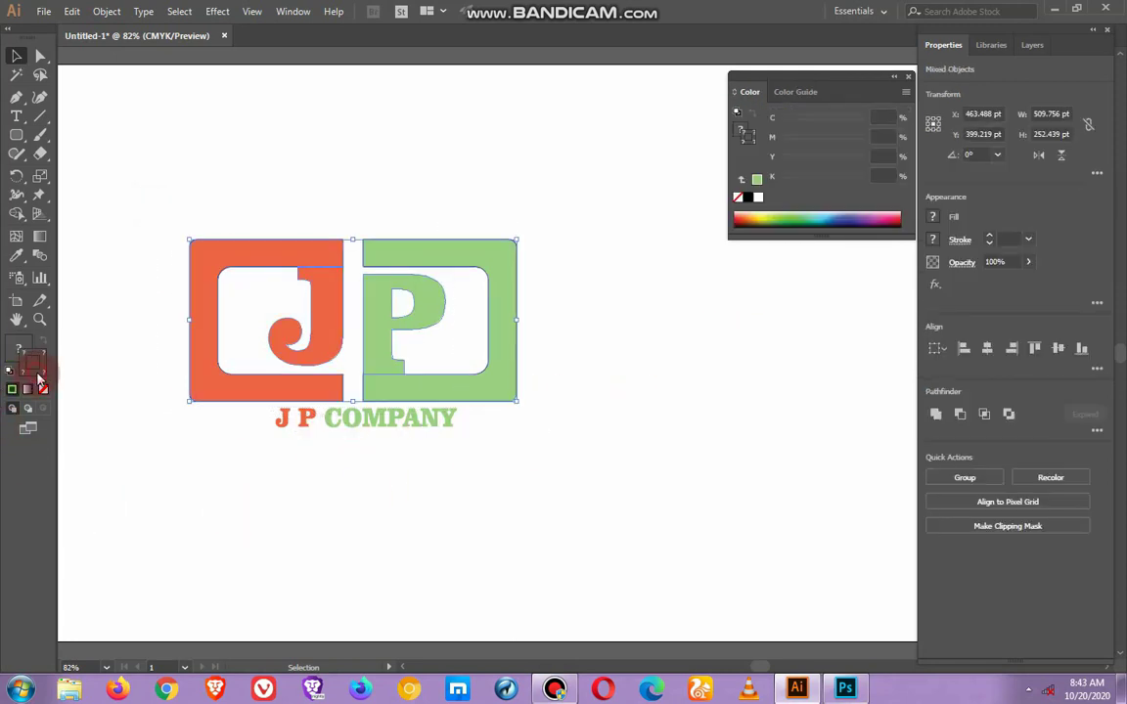
pyautogui.click(44, 391)
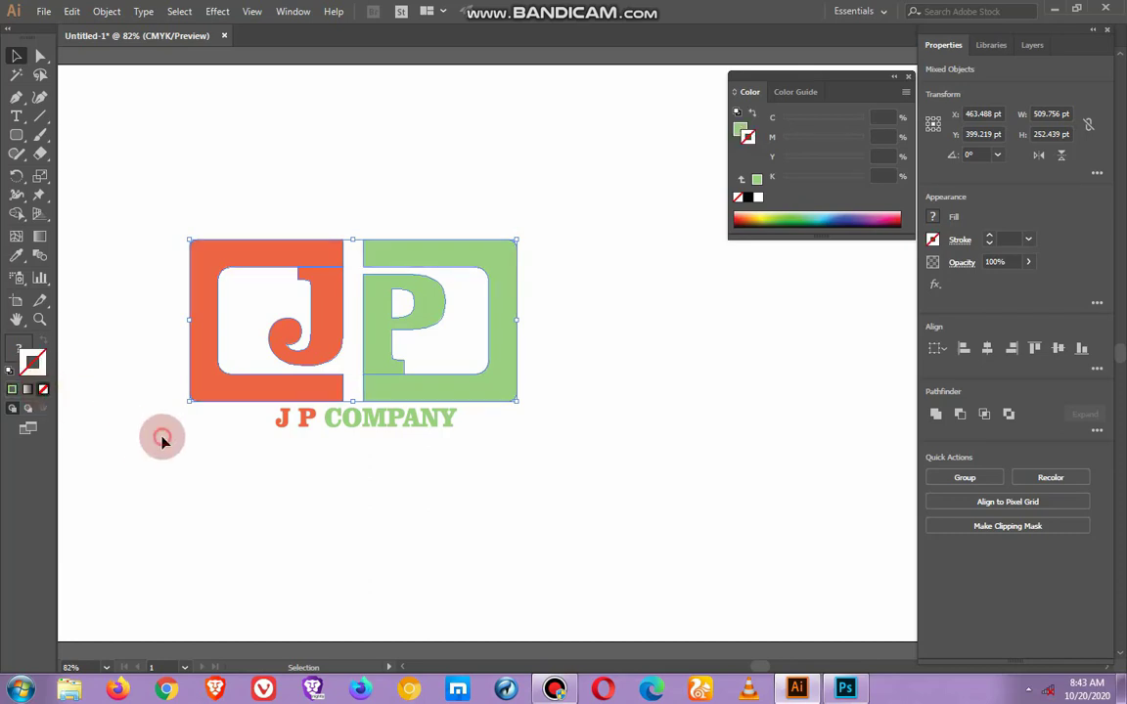
pyautogui.click(155, 436)
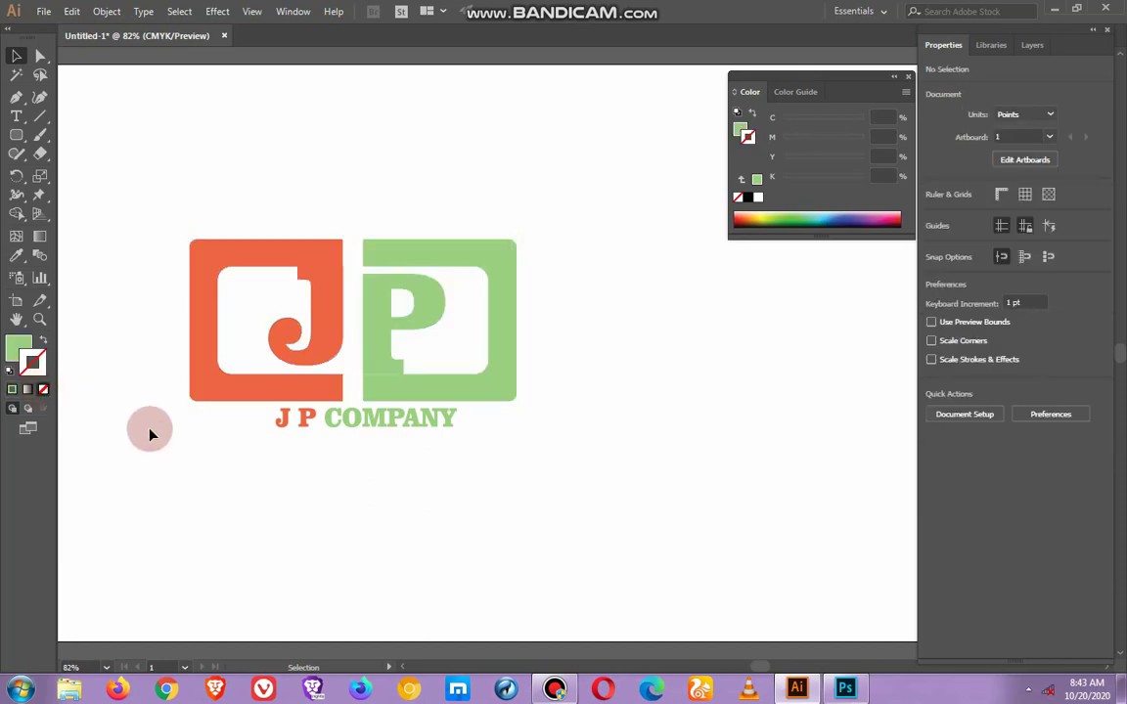
pyautogui.click(386, 364)
pyautogui.click(370, 477)
pyautogui.click(318, 301)
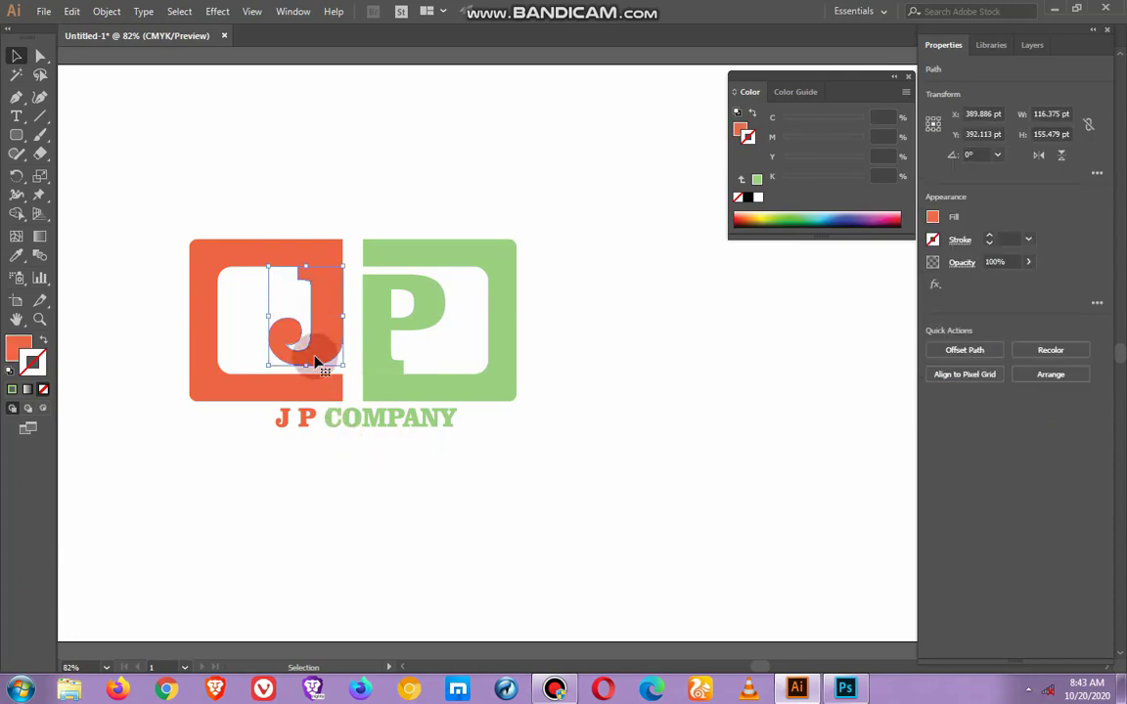
pyautogui.click(273, 448)
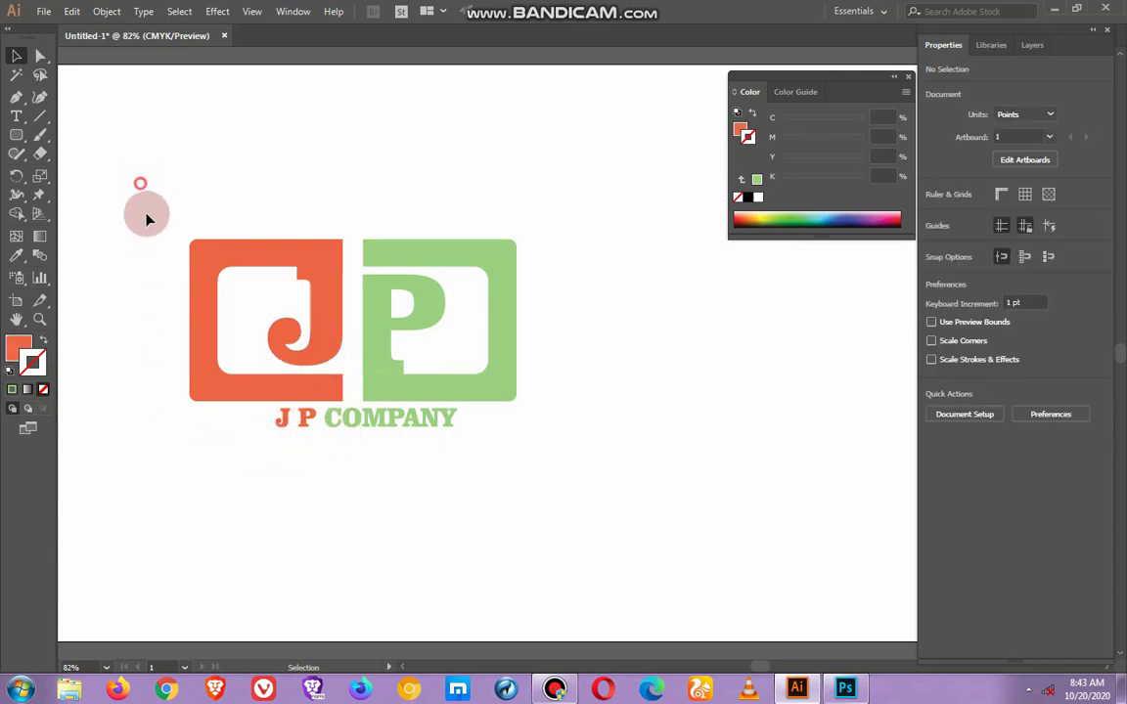
# Export the whole logo to the Desktop as a PNG named "J P C" at Screen (72 ppi) with a transparent background.
pyautogui.moveTo(147, 219); pyautogui.dragTo(576, 455)
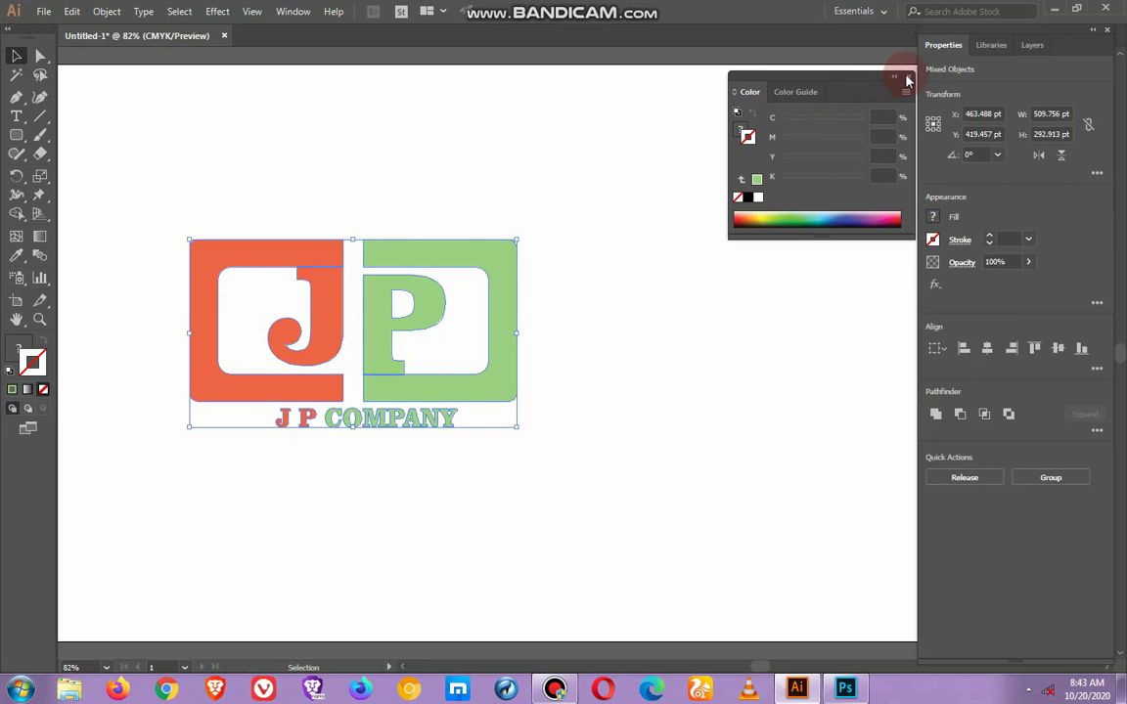
pyautogui.click(908, 78)
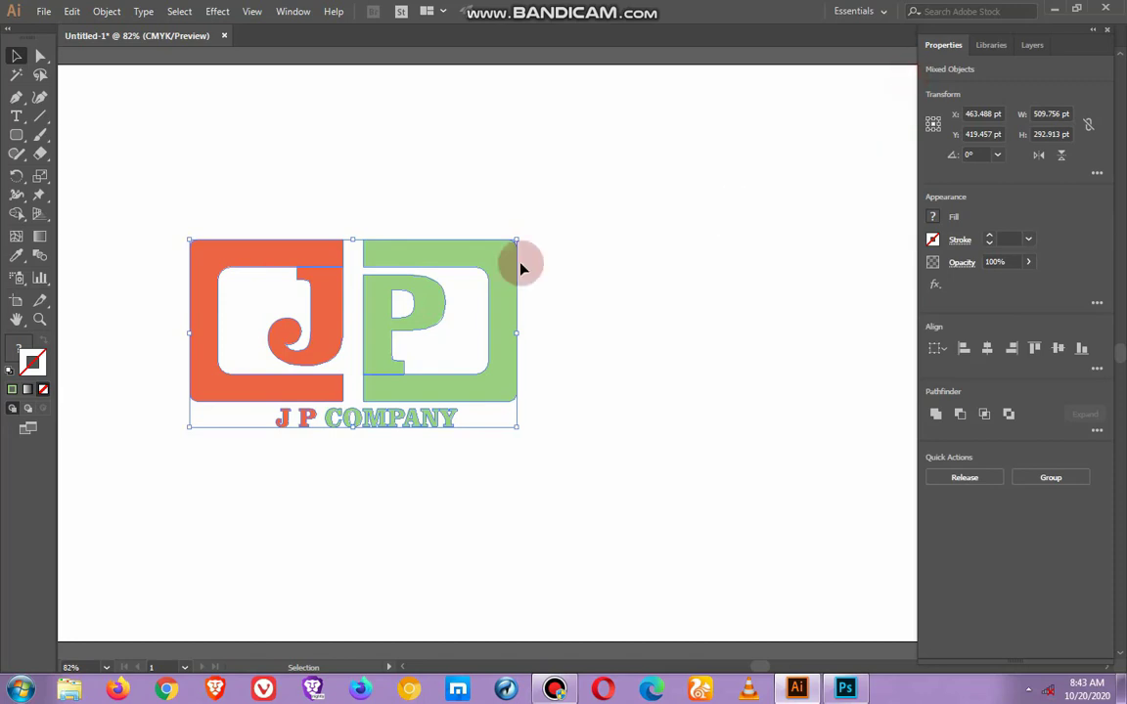
pyautogui.click(41, 12)
pyautogui.moveTo(254, 292)
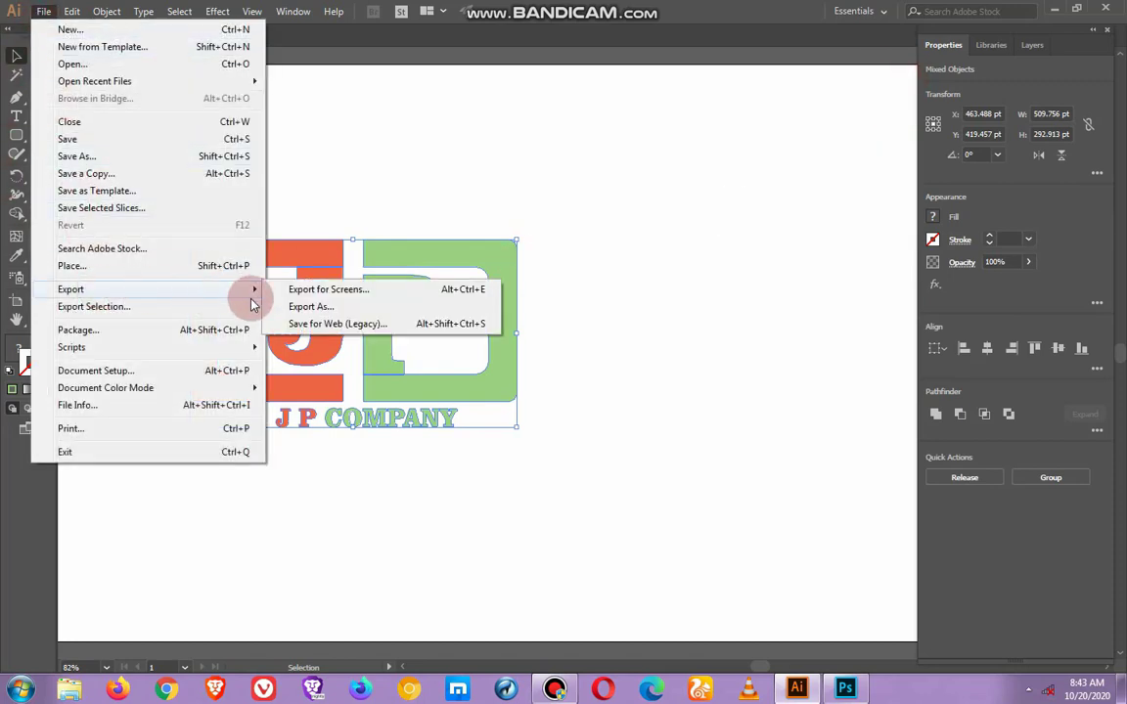
pyautogui.click(326, 311)
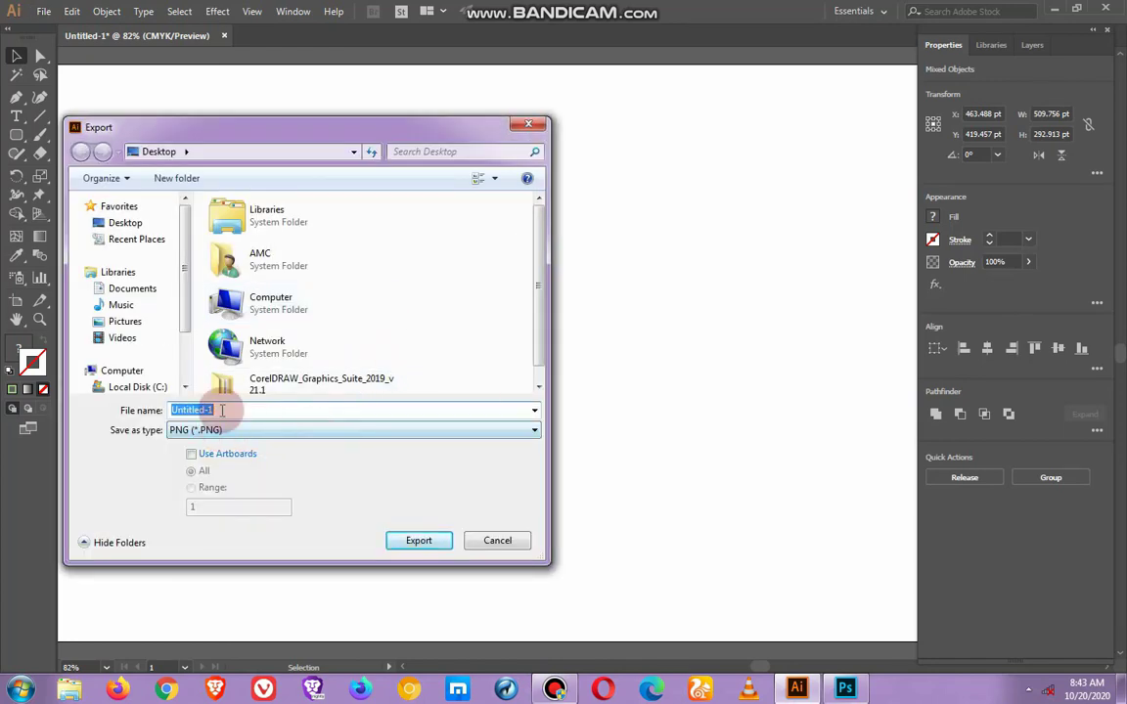
pyautogui.write('J P')
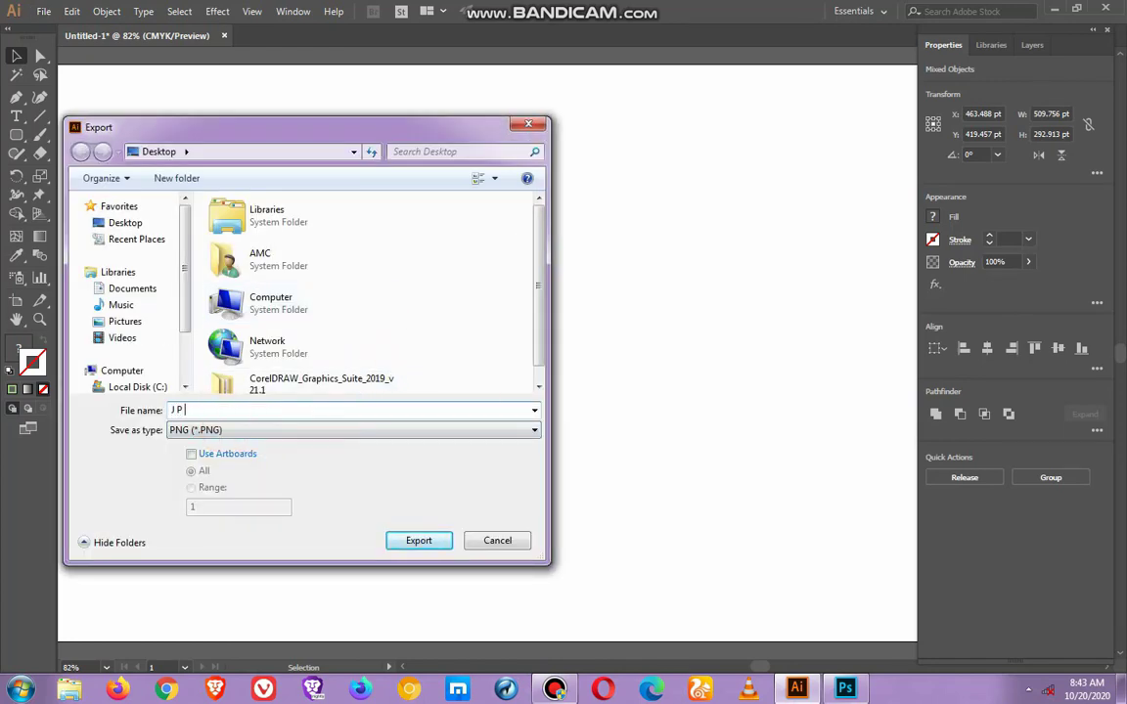
pyautogui.write(' C')
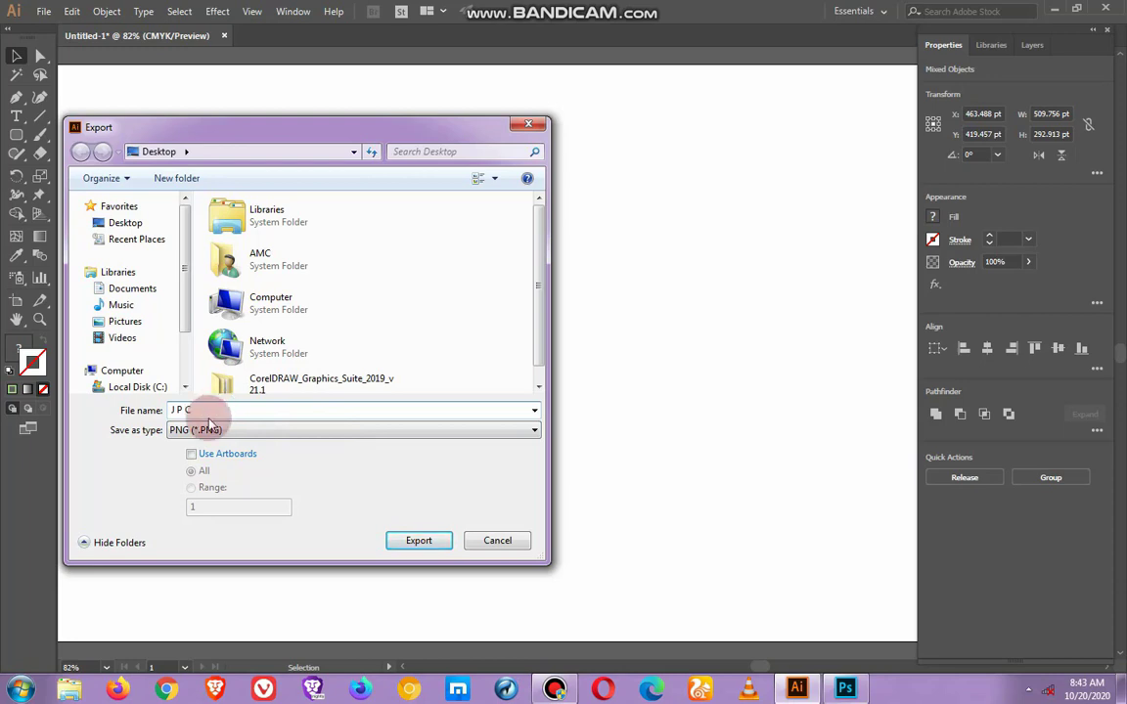
pyautogui.click(411, 539)
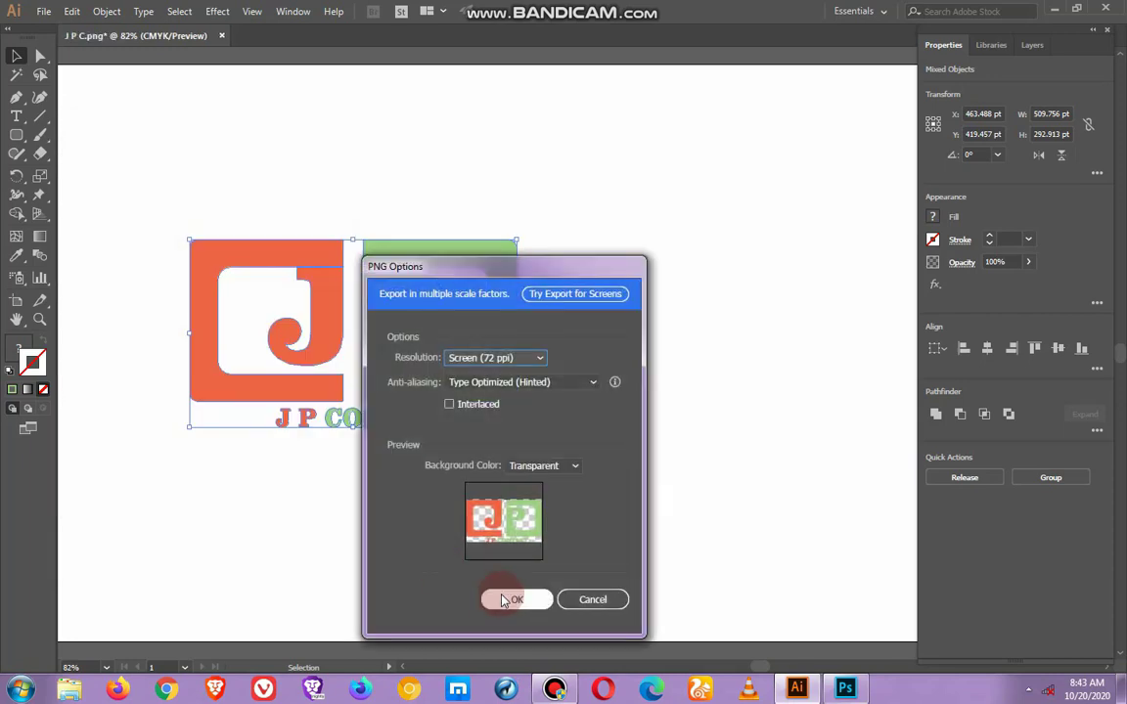
pyautogui.click(502, 599)
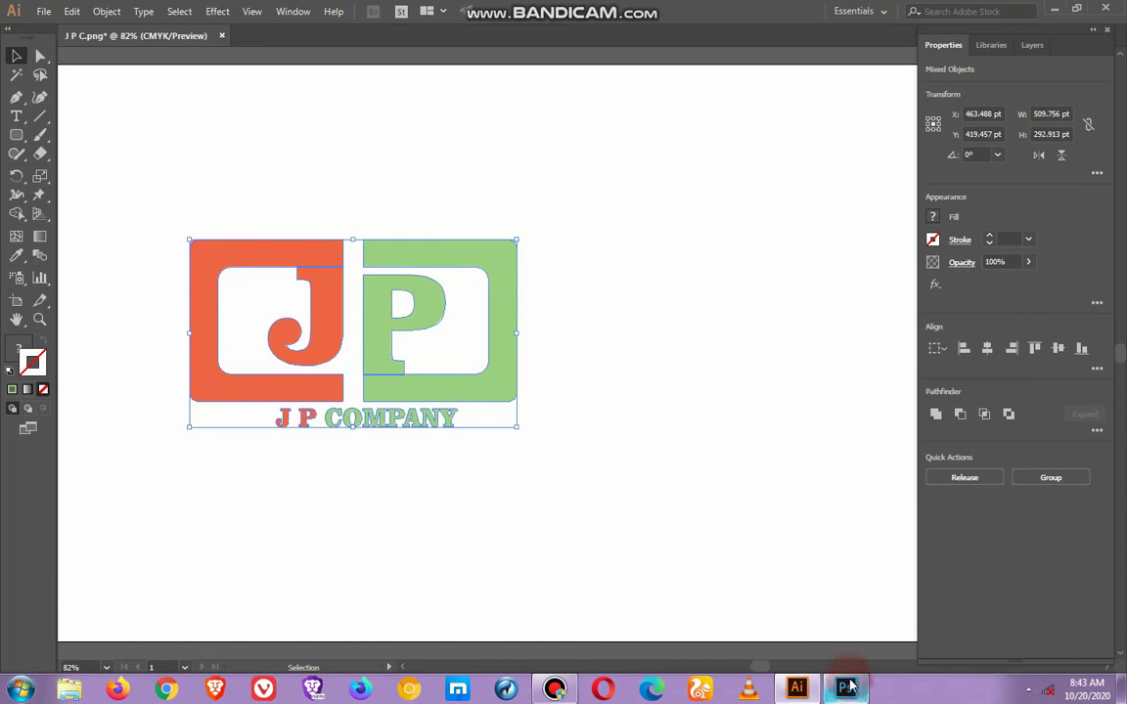
# Switch to Photoshop, open the "update logo here" smart object of the iridescent silver mockup, and place the J P C image in it.
pyautogui.click(847, 690)
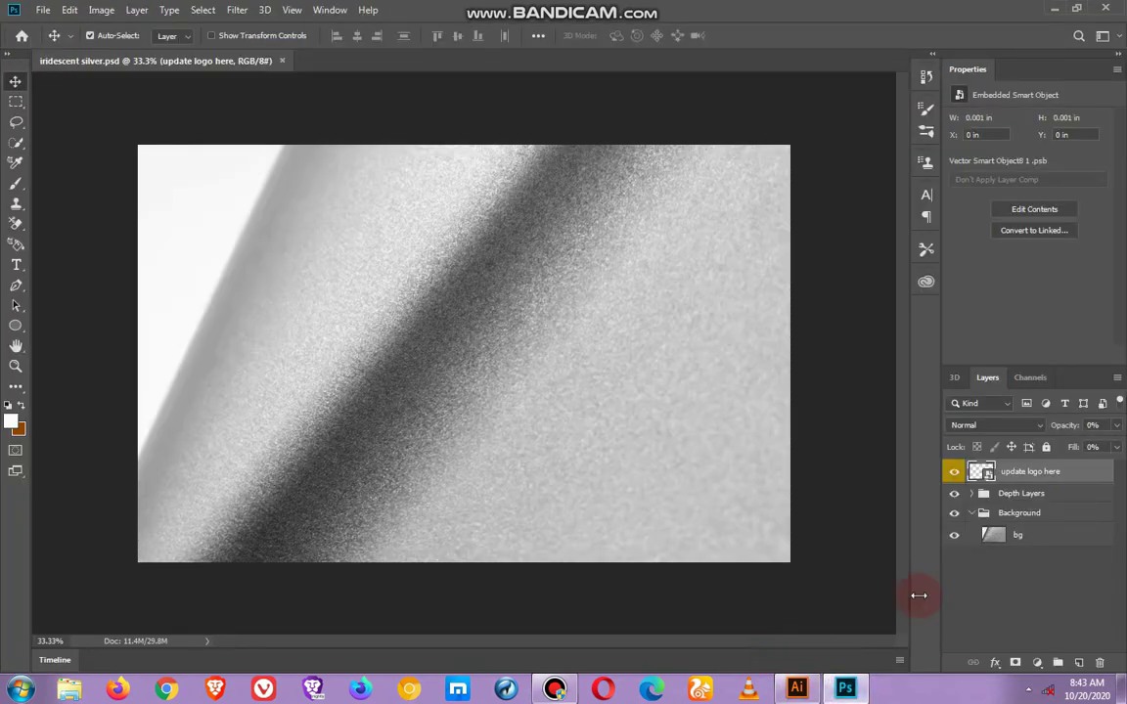
pyautogui.doubleClick(981, 472)
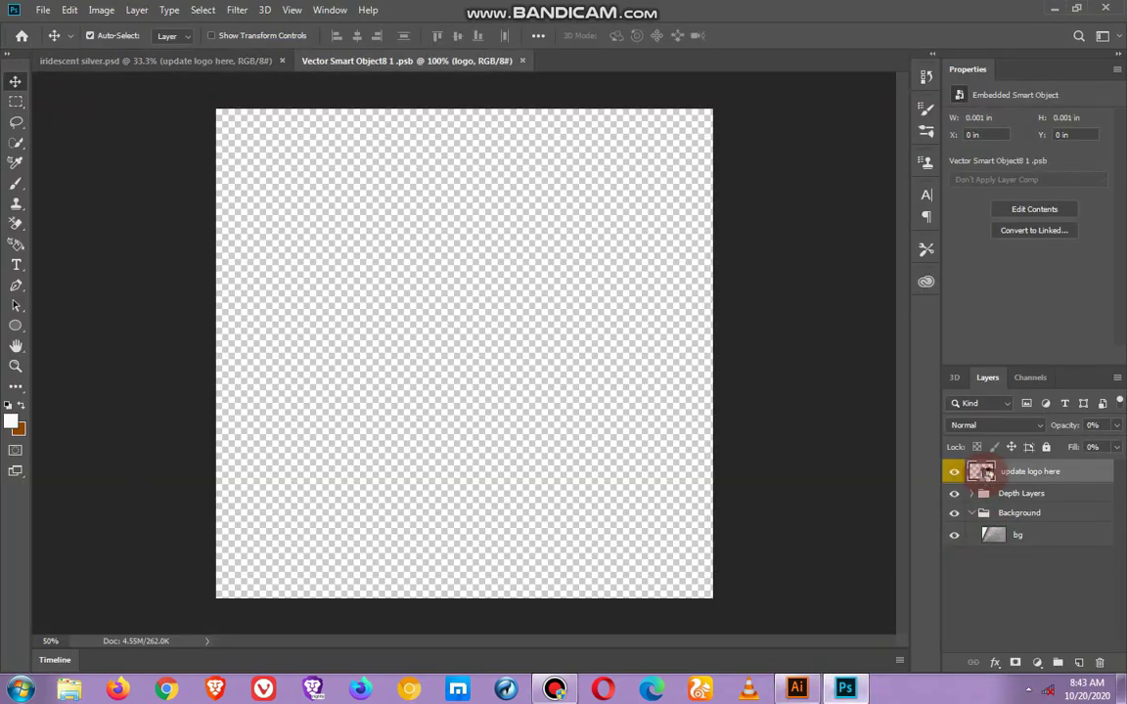
pyautogui.click(1052, 9)
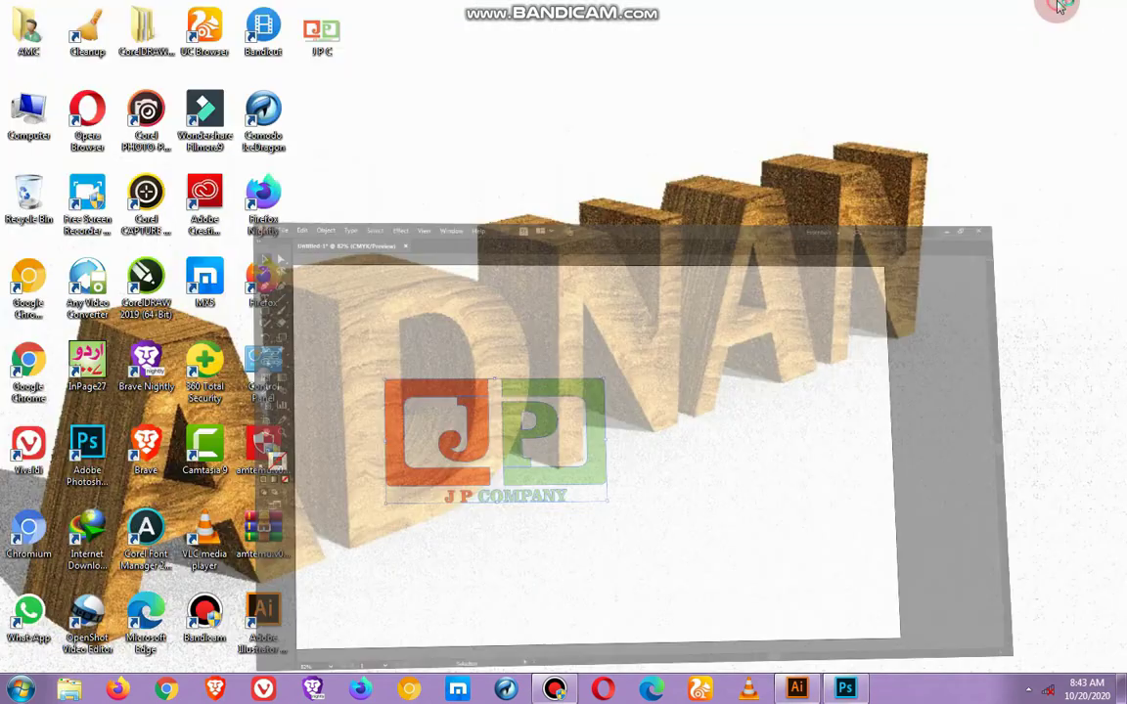
pyautogui.click(852, 680)
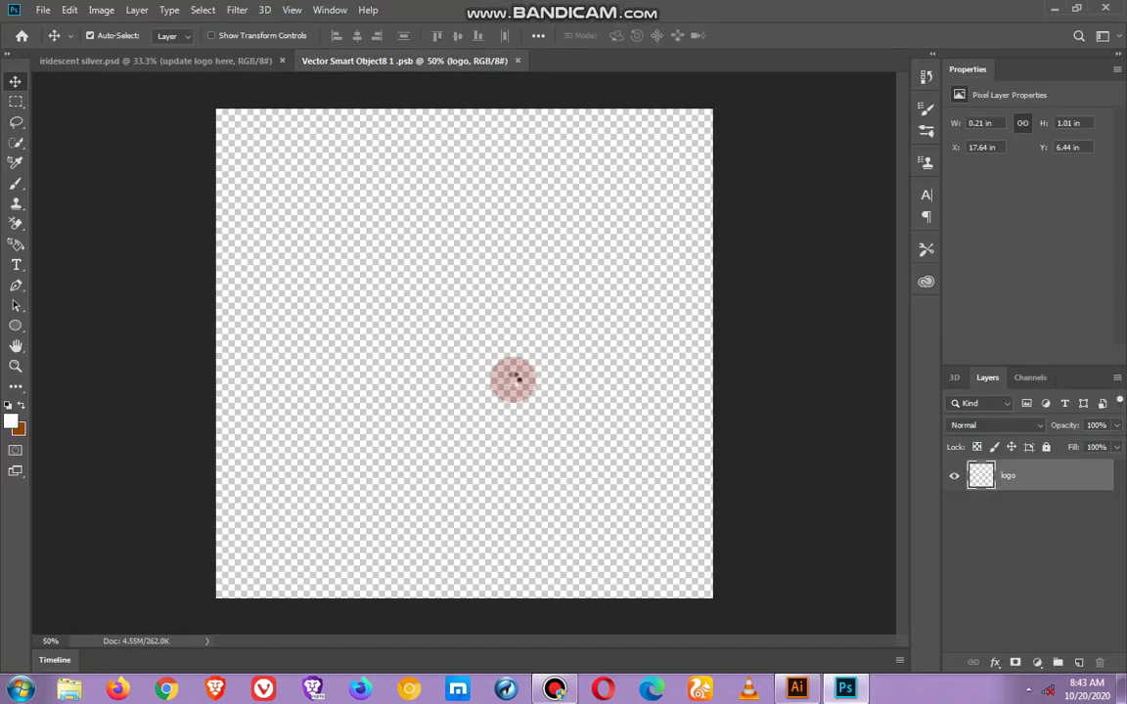
pyautogui.hotkey('ctrl', 'v')
# Scale the placed J P C logo to about 230% and center it on the smart object's canvas.
pyautogui.moveTo(361, 296); pyautogui.dragTo(203, 204)
pyautogui.moveTo(560, 413); pyautogui.dragTo(661, 469)
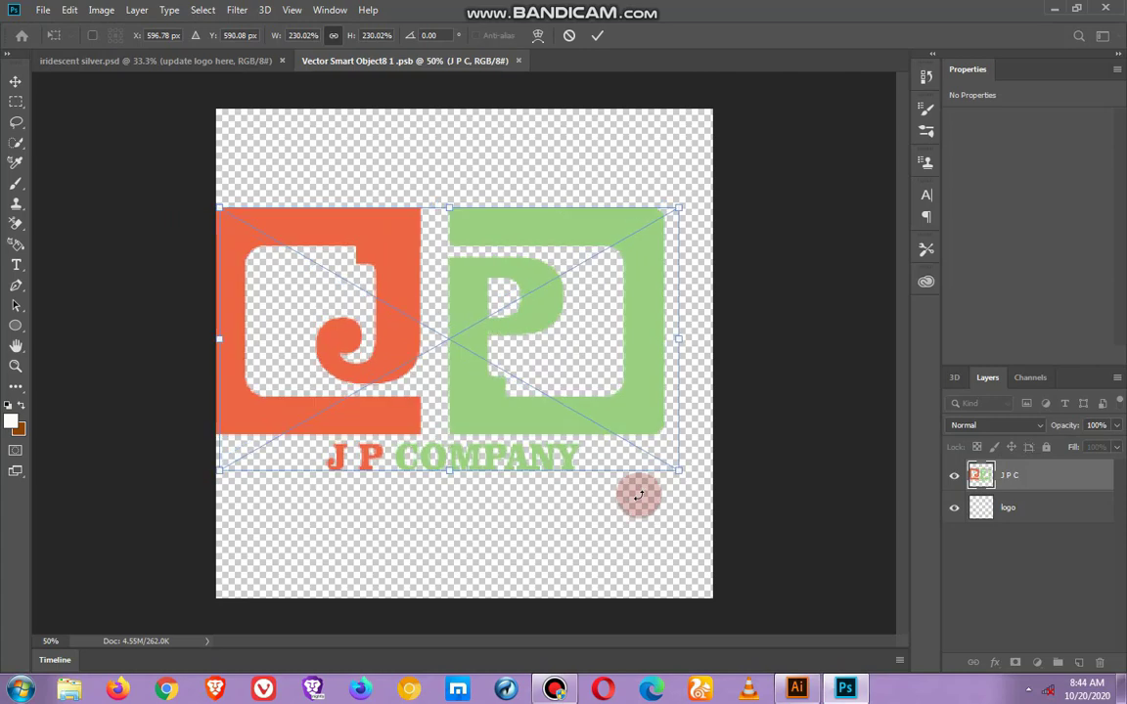
pyautogui.moveTo(555, 433); pyautogui.dragTo(574, 460)
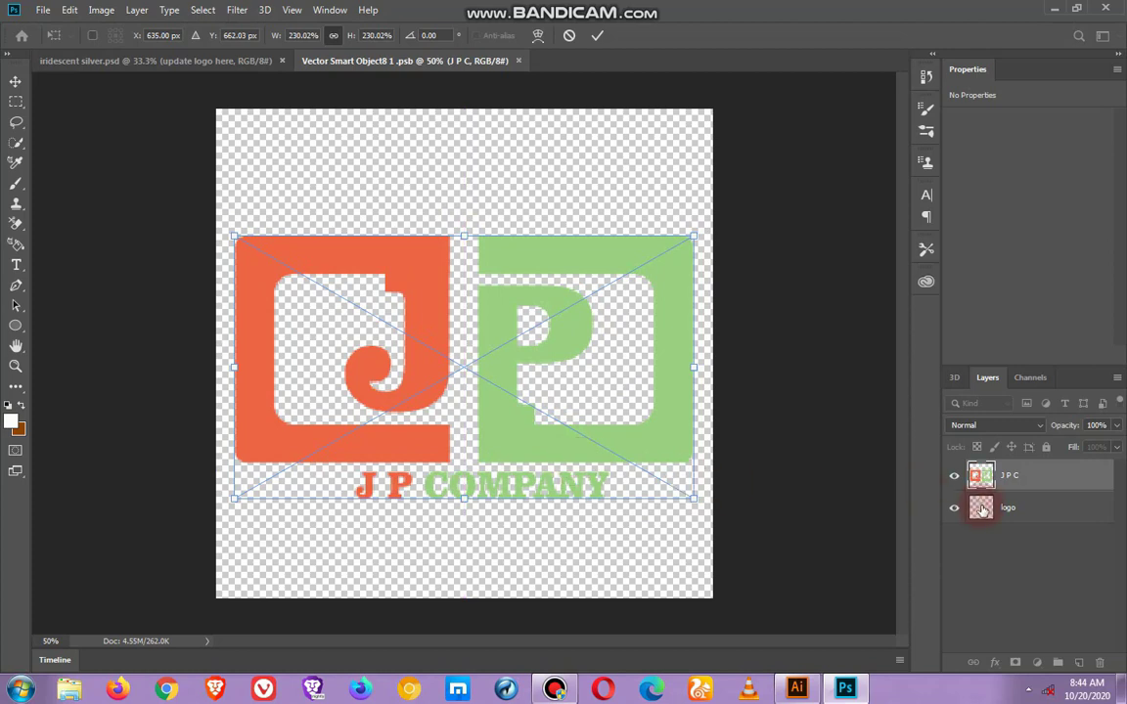
pyautogui.press('Return')
# Delete the old "logo" layer, and close the smart object document with its changes saved.
pyautogui.moveTo(1075, 625); pyautogui.dragTo(1099, 663)
pyautogui.click(766, 223)
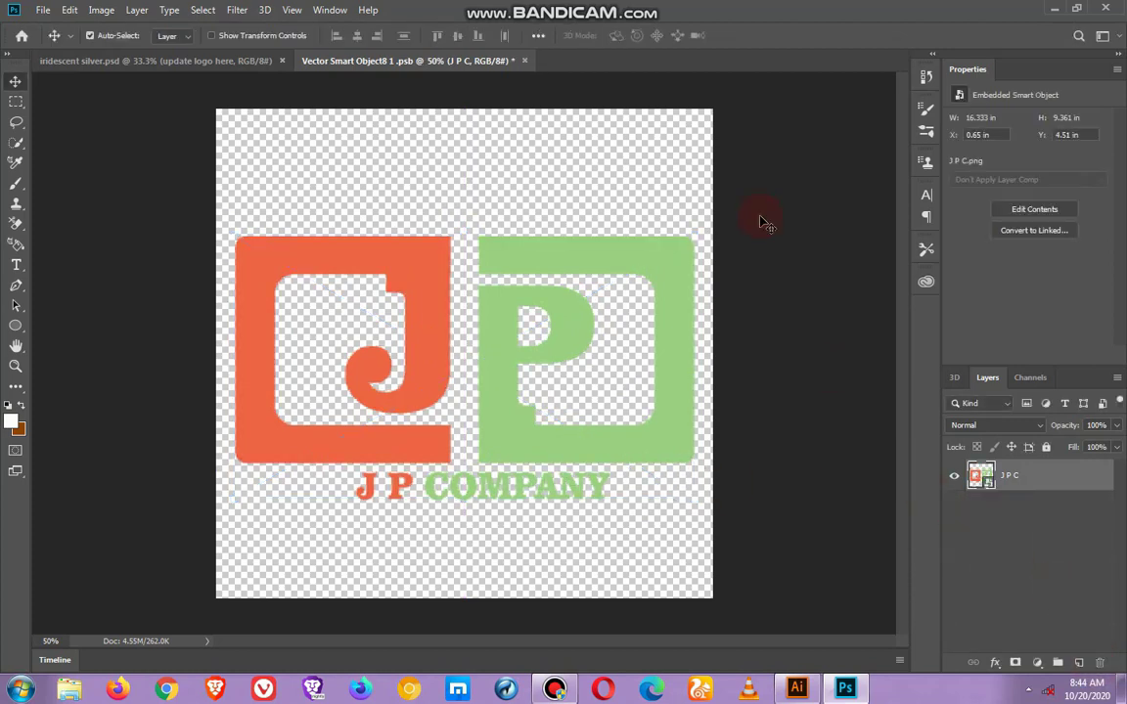
pyautogui.click(528, 62)
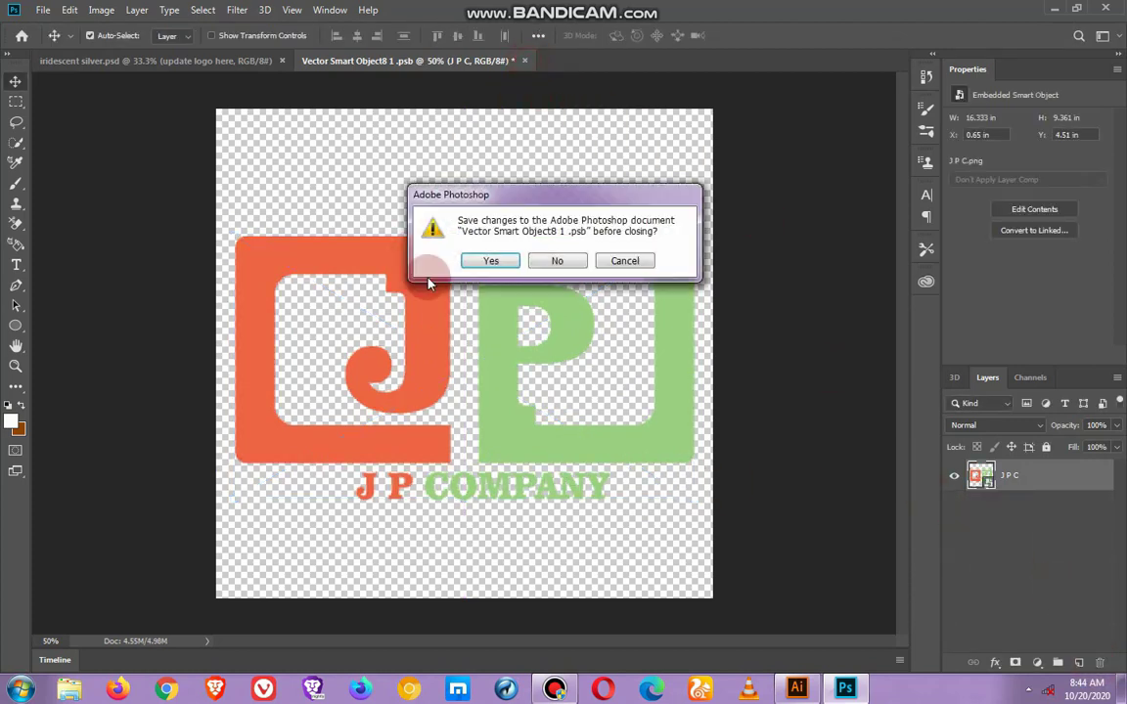
pyautogui.click(496, 259)
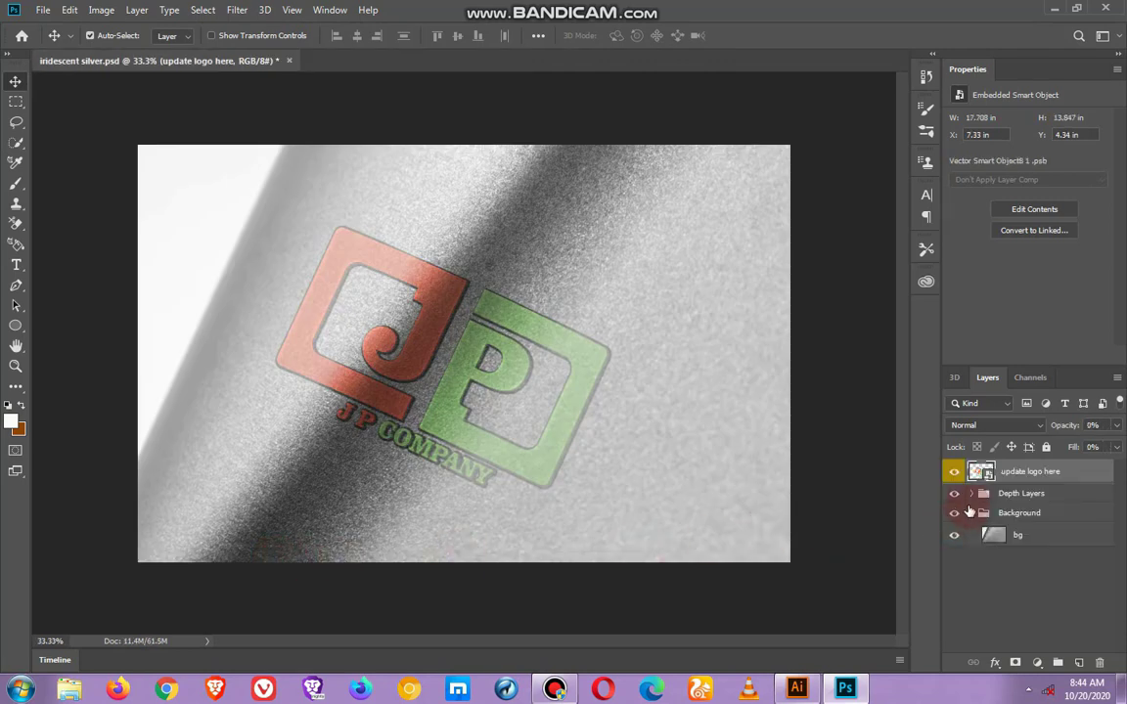
# Hide Layer 3 in the Depth Layers group of the mockup and collapse the group again.
pyautogui.click(971, 496)
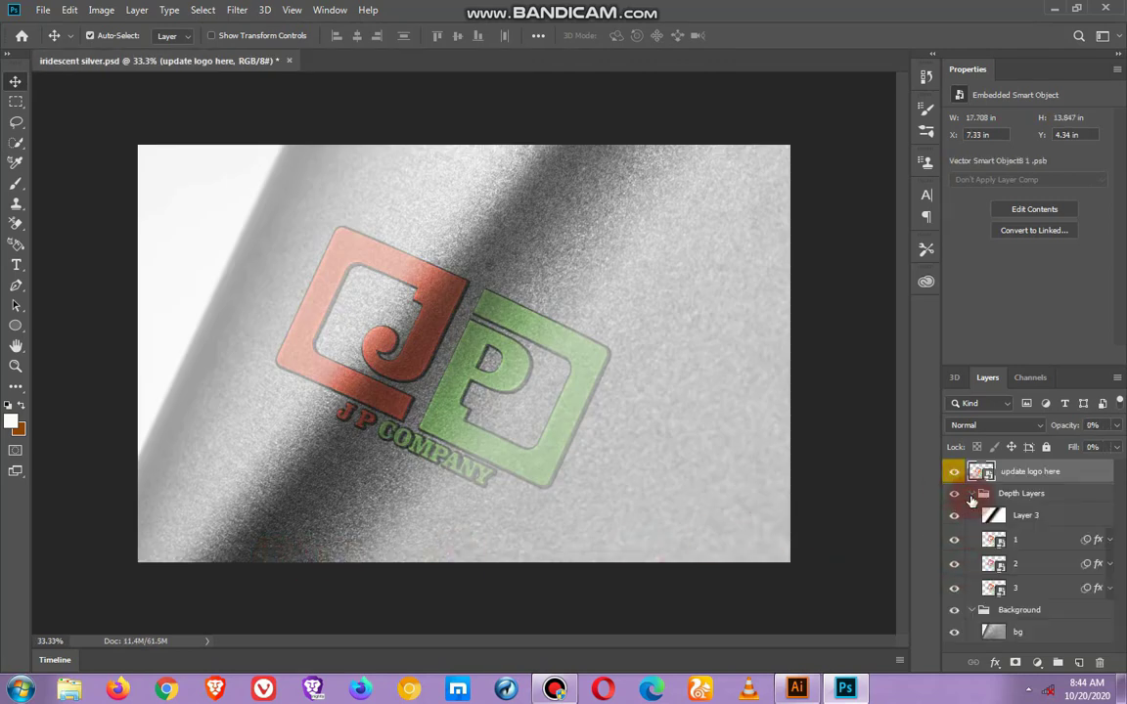
pyautogui.click(954, 516)
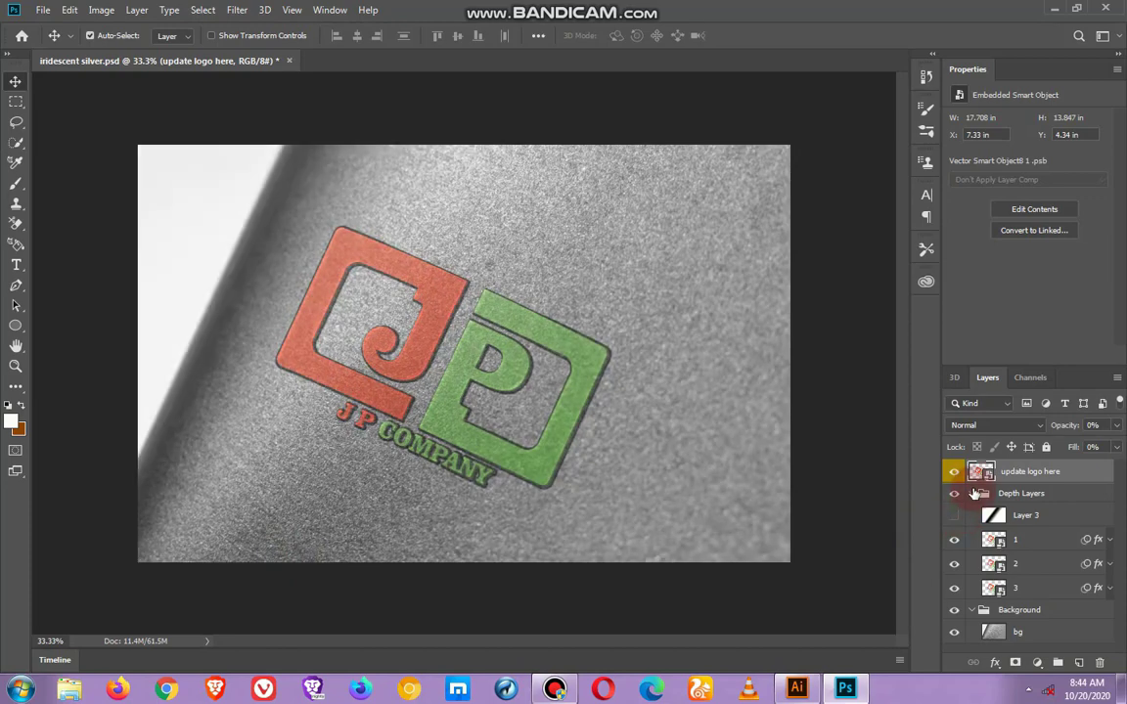
pyautogui.click(973, 493)
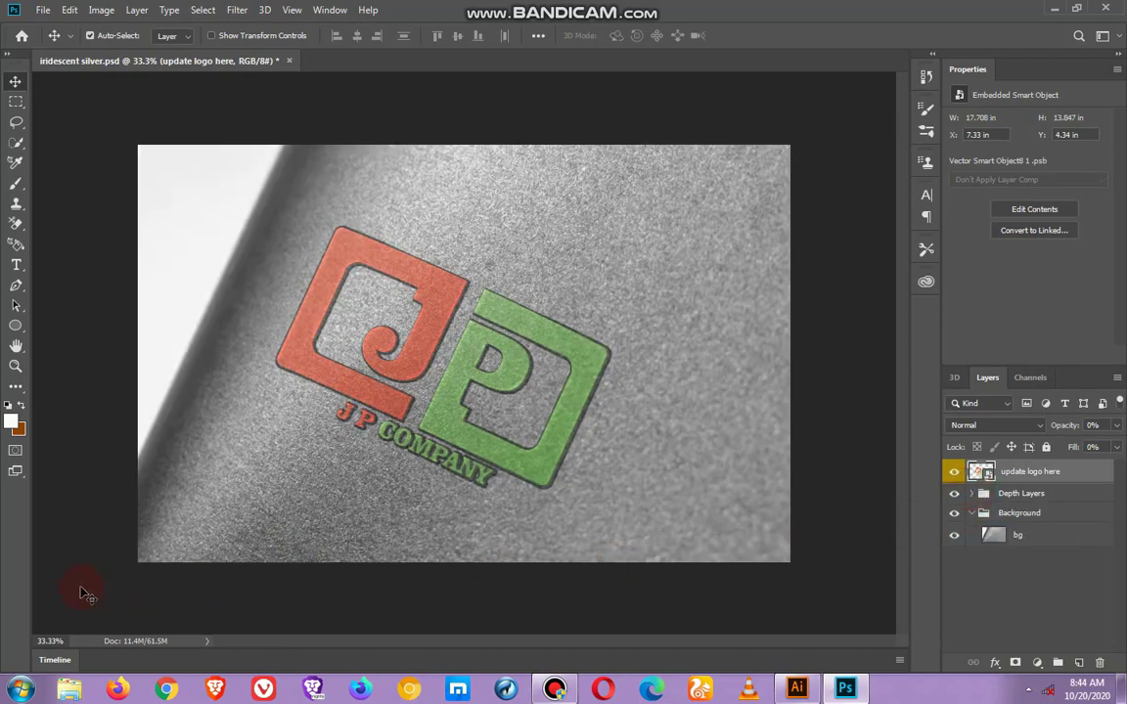